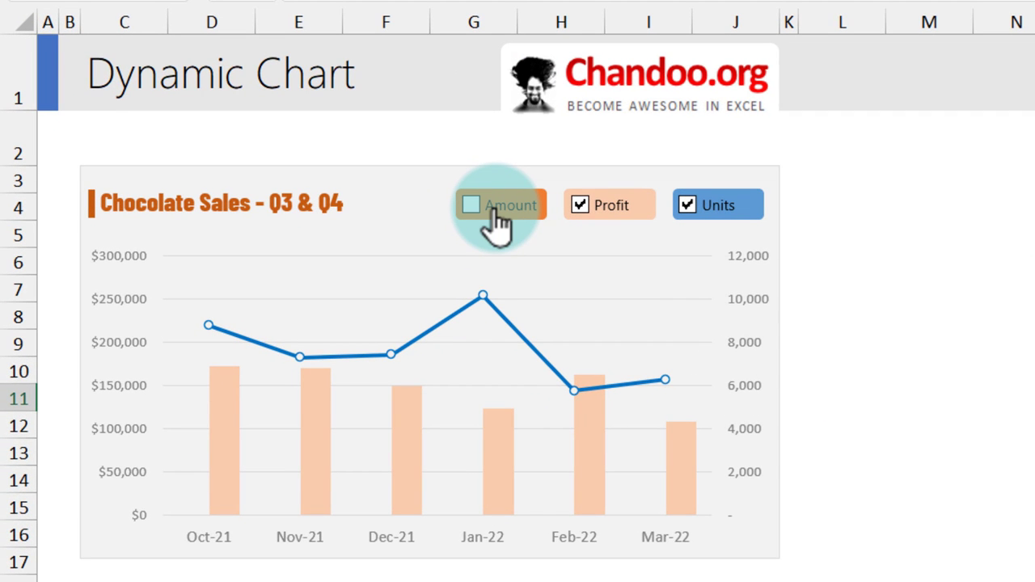
# - Toggle the chart's Amount check box on and the Profit check box off
pyautogui.click(493, 208)
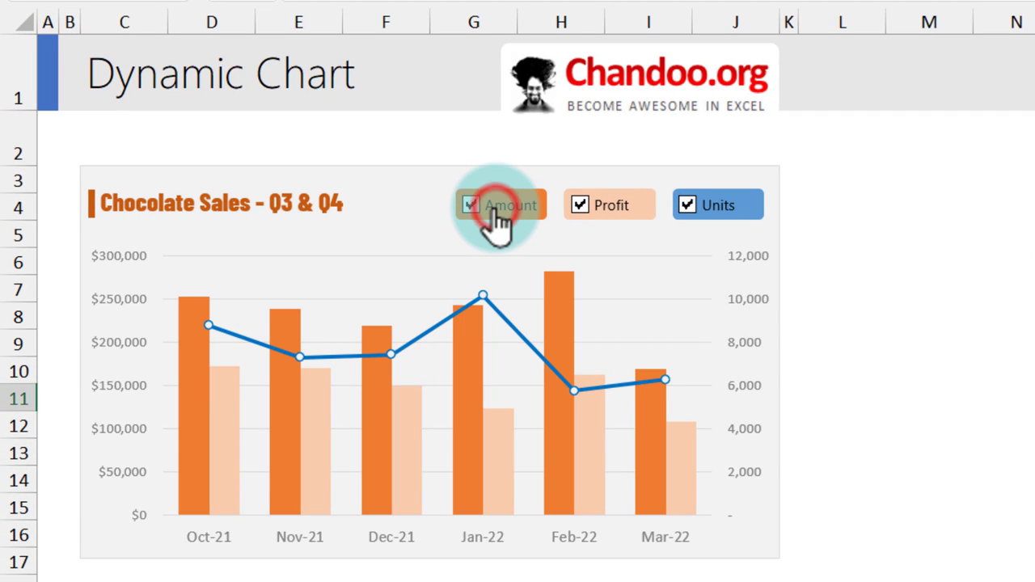
pyautogui.click(493, 208)
pyautogui.click(493, 208)
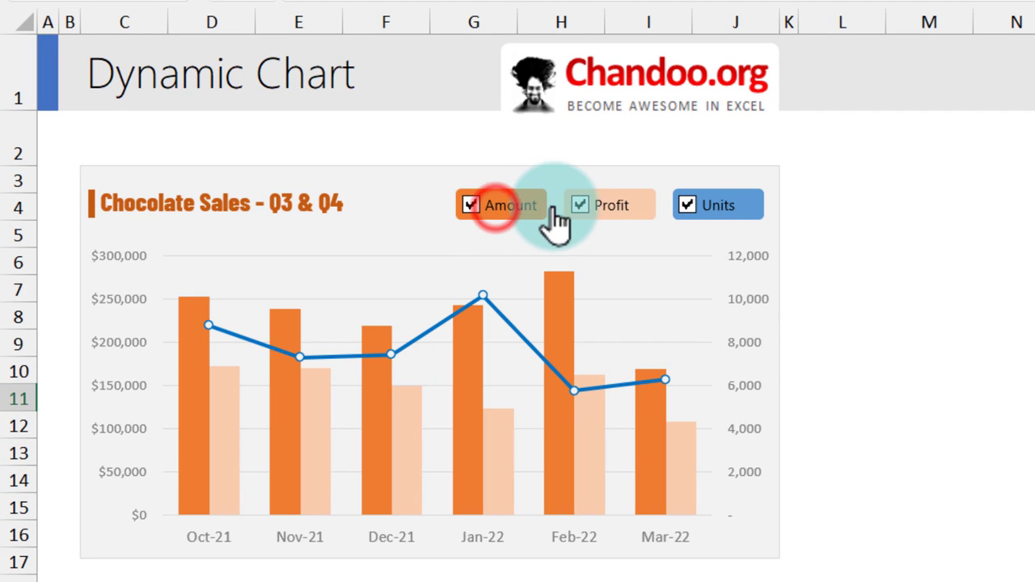
pyautogui.click(602, 208)
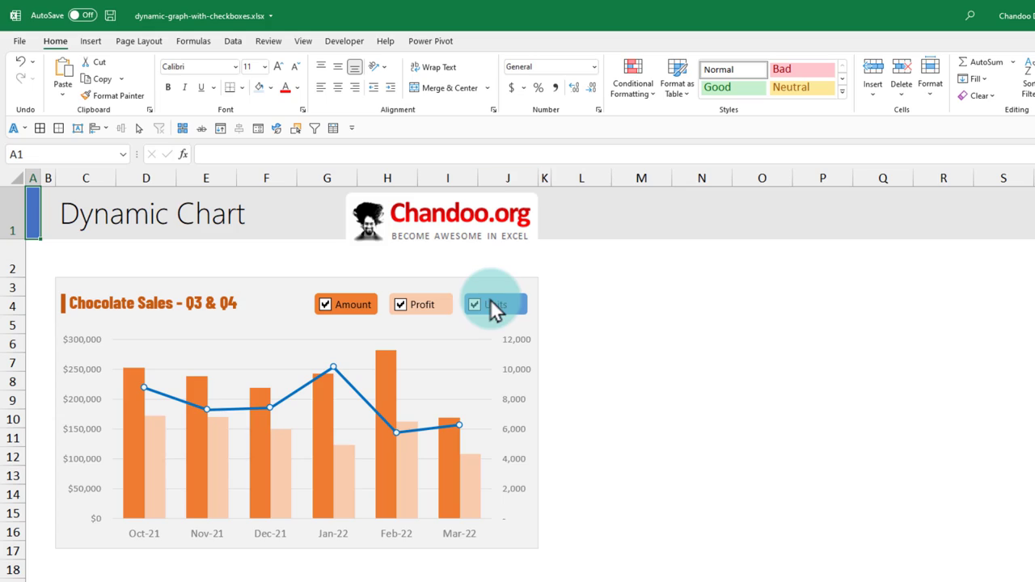
# - Tick Developer under File > Options > Customize Ribbon and confirm with OK
pyautogui.click(344, 41)
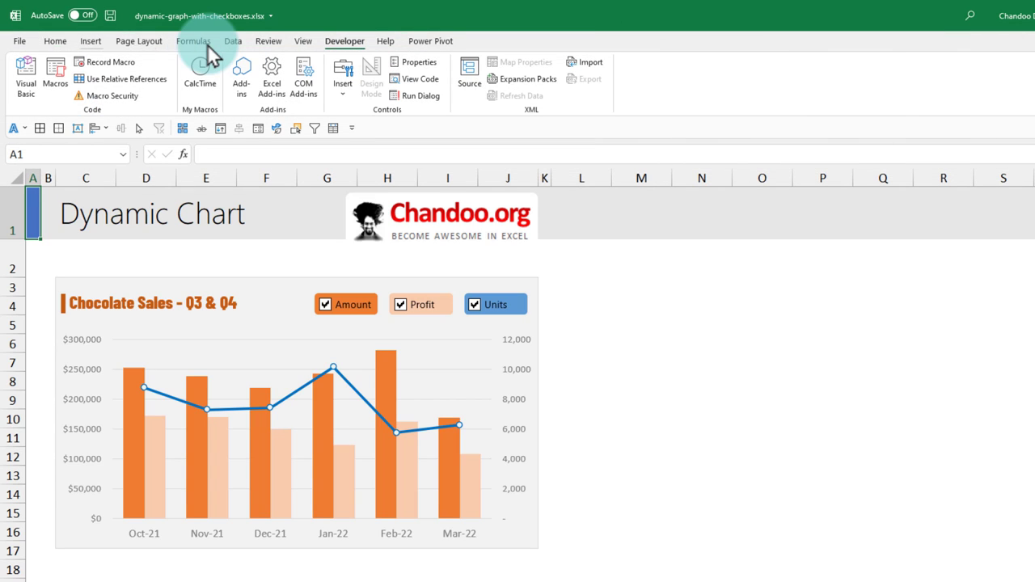
pyautogui.click(20, 41)
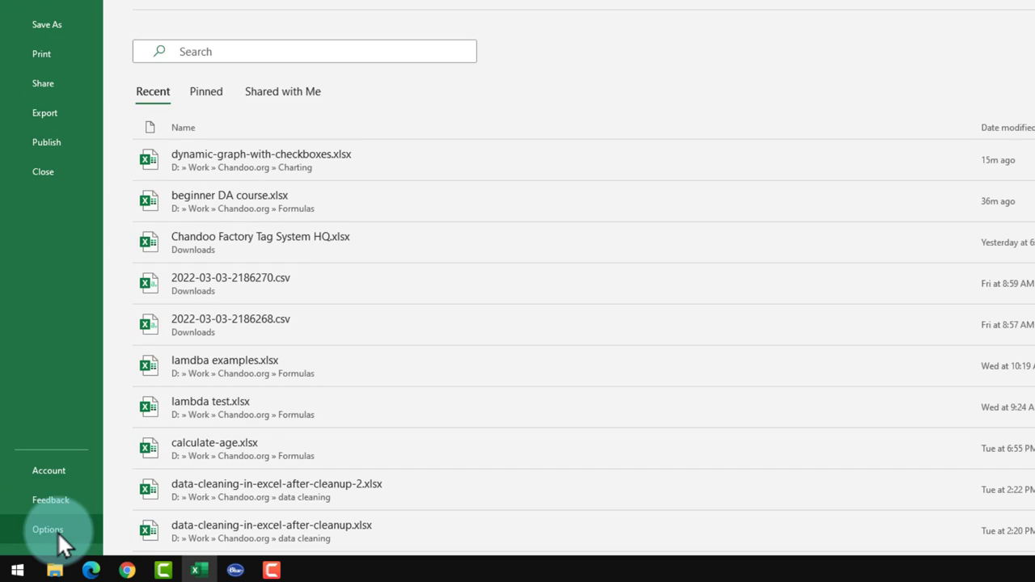
pyautogui.click(58, 531)
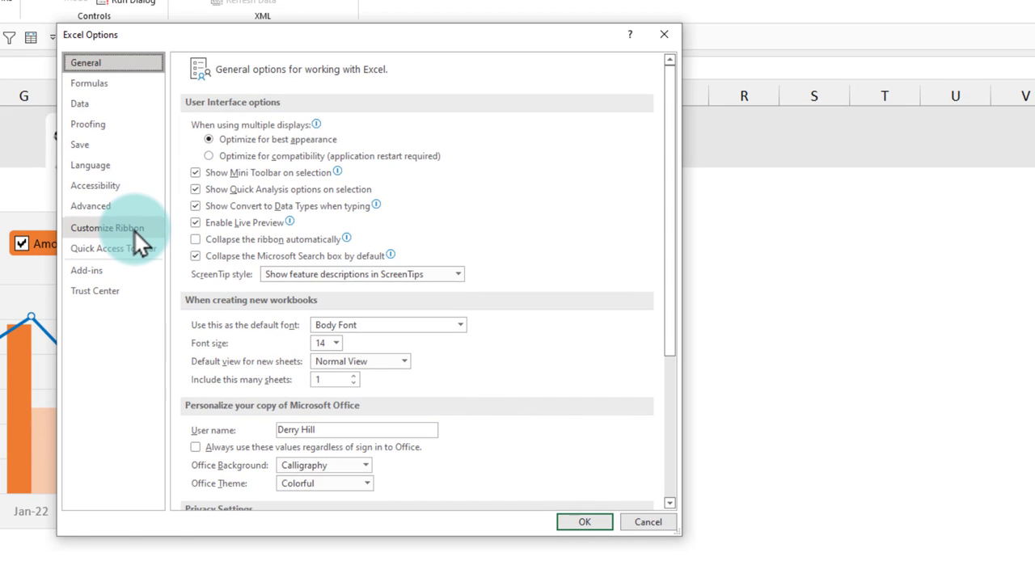
pyautogui.click(161, 221)
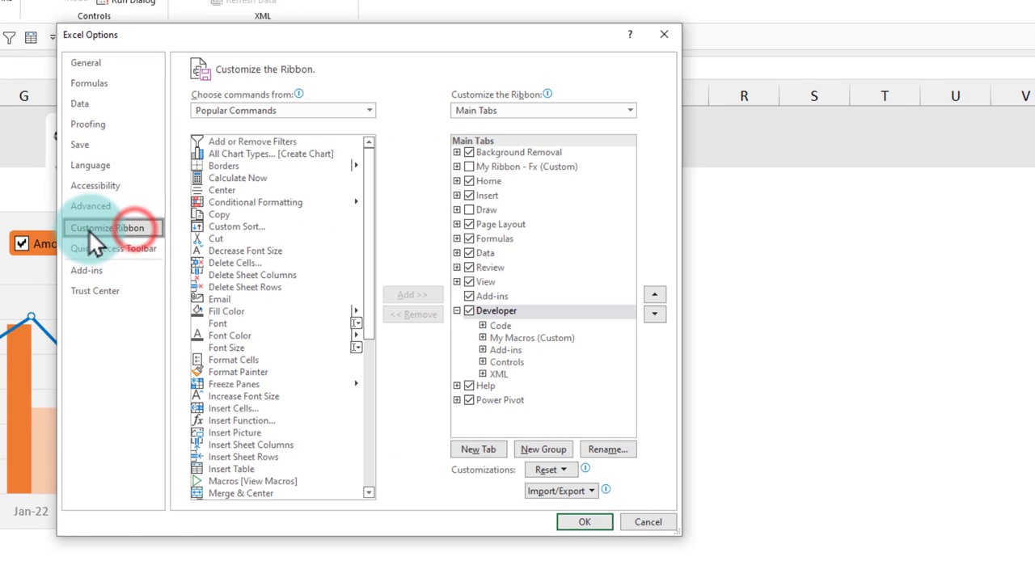
pyautogui.click(467, 312)
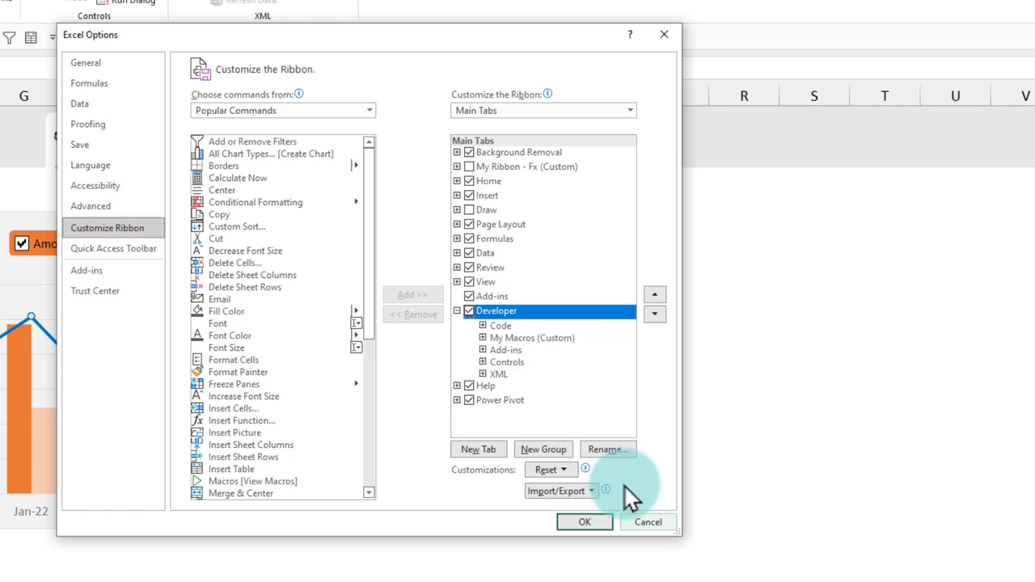
pyautogui.click(584, 522)
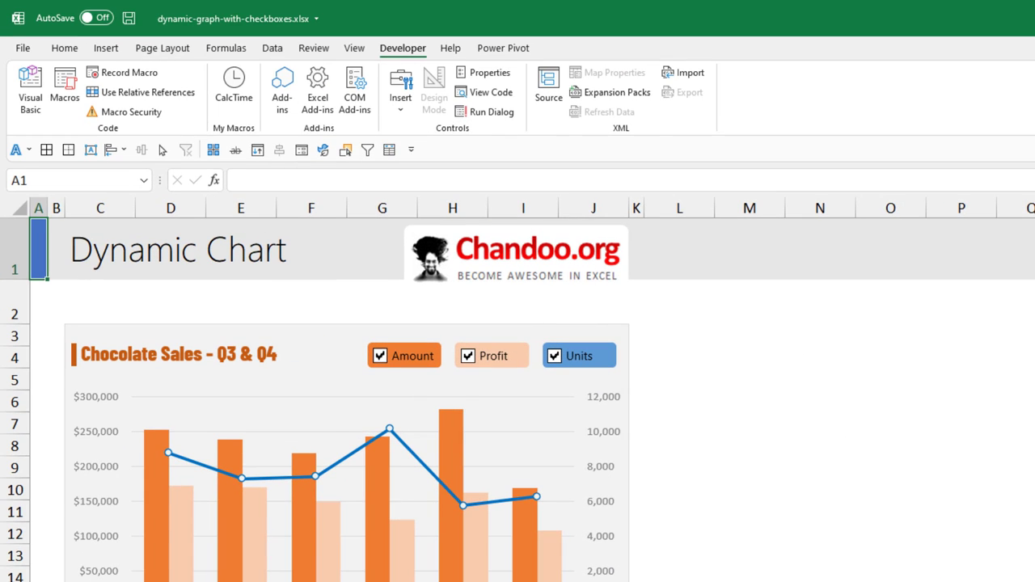
# - Insert a blank worksheet and draw a Form Control check box across F2:I5
pyautogui.hotkey('shift', 'F11')
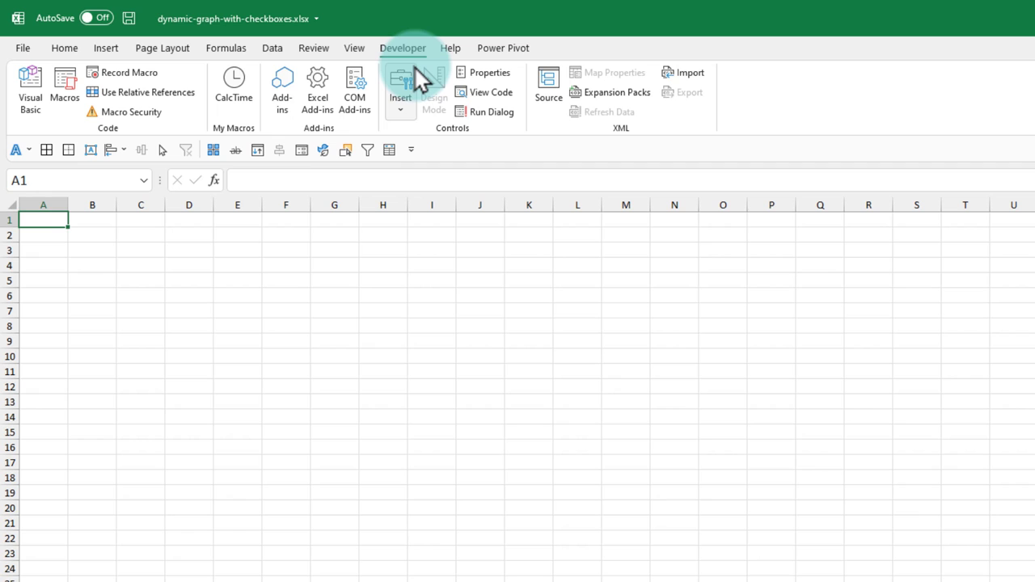
pyautogui.click(401, 108)
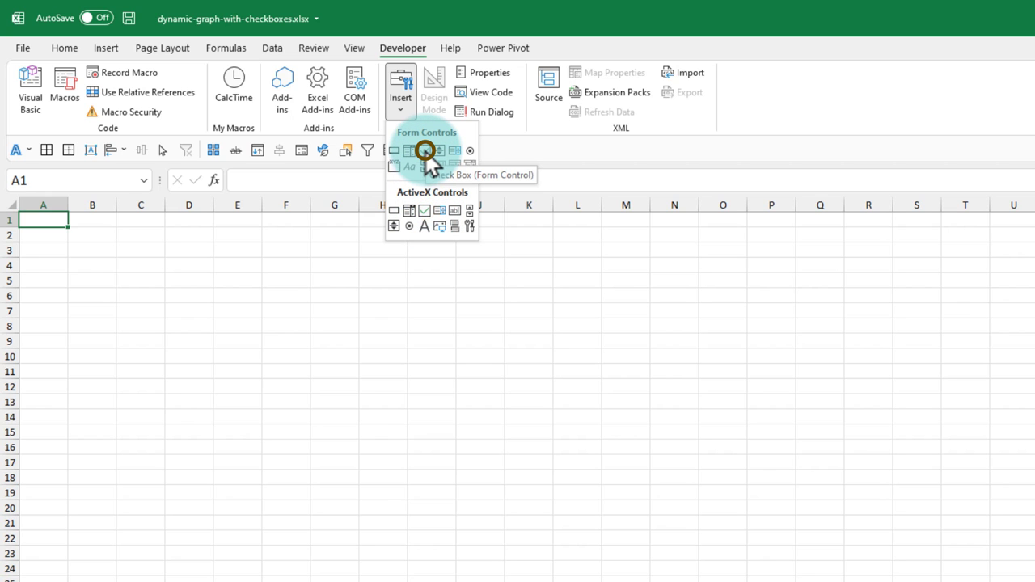
pyautogui.click(425, 152)
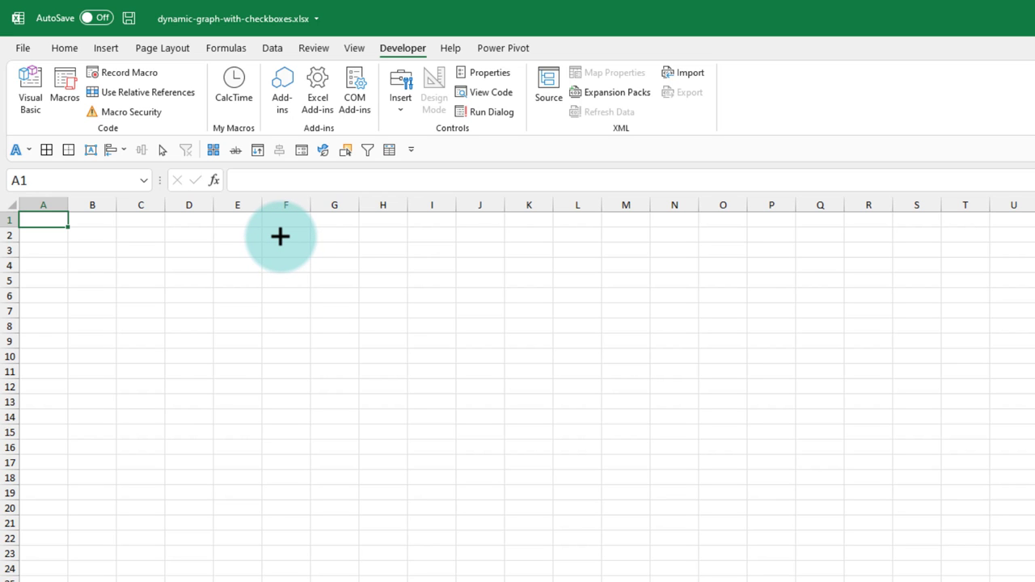
pyautogui.moveTo(280, 236)
pyautogui.mouseDown()
pyautogui.moveTo(436, 286)
pyautogui.moveTo(447, 278)
pyautogui.mouseUp()
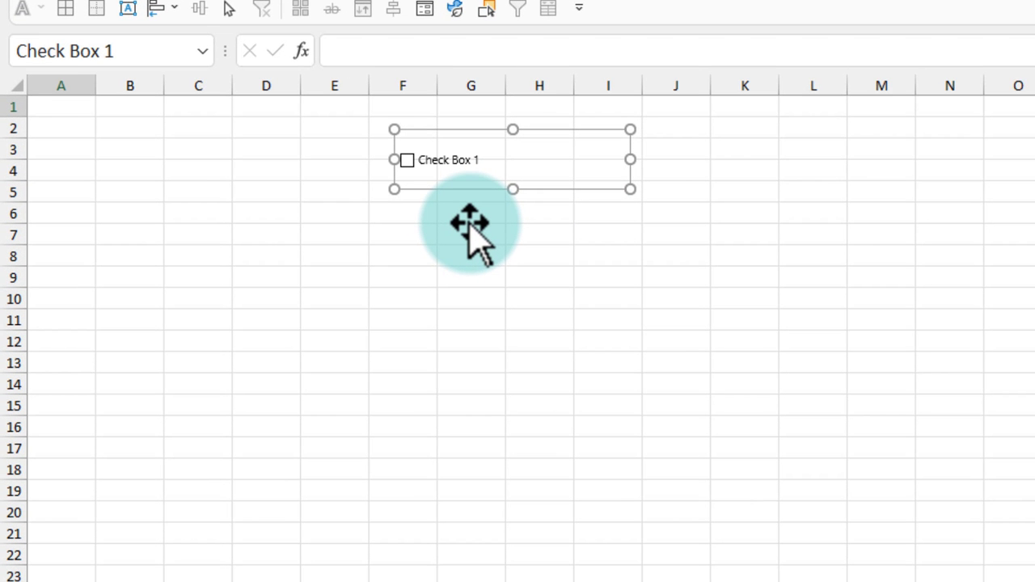
# - Set Check Box 1's cell link to $K$3 in Format Control
pyautogui.press('Escape')
pyautogui.rightClick(441, 162)
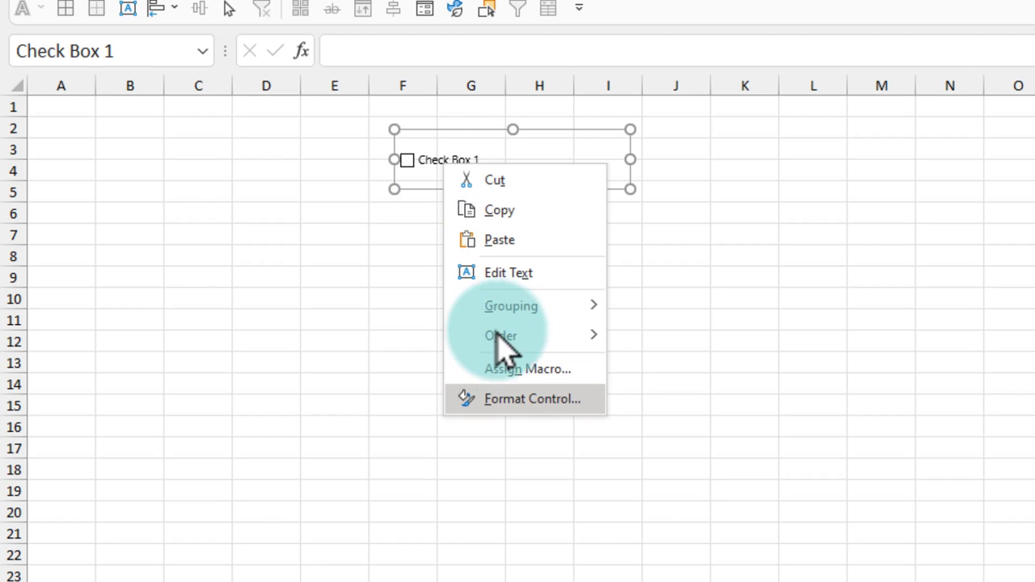
pyautogui.click(517, 399)
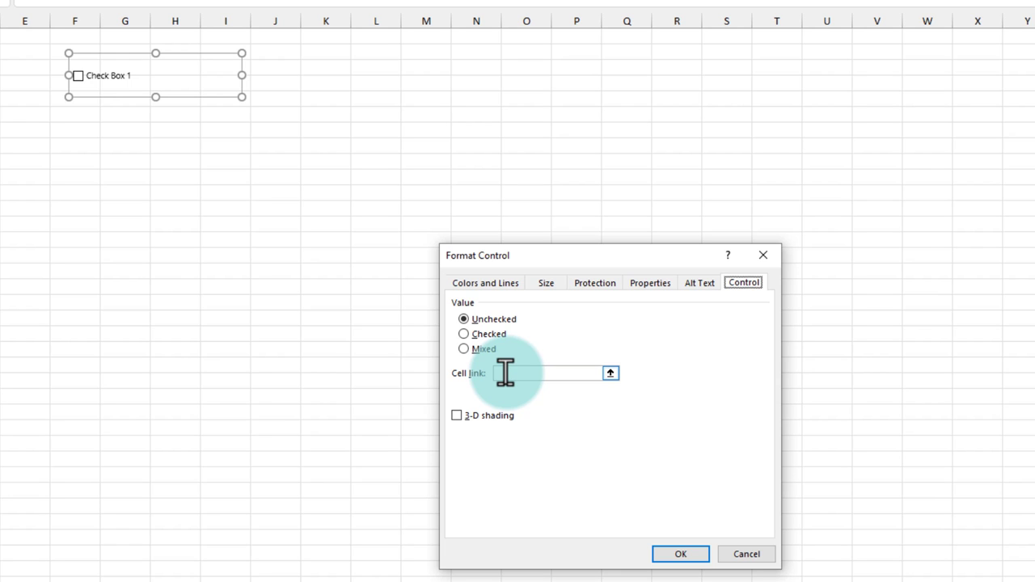
pyautogui.click(326, 68)
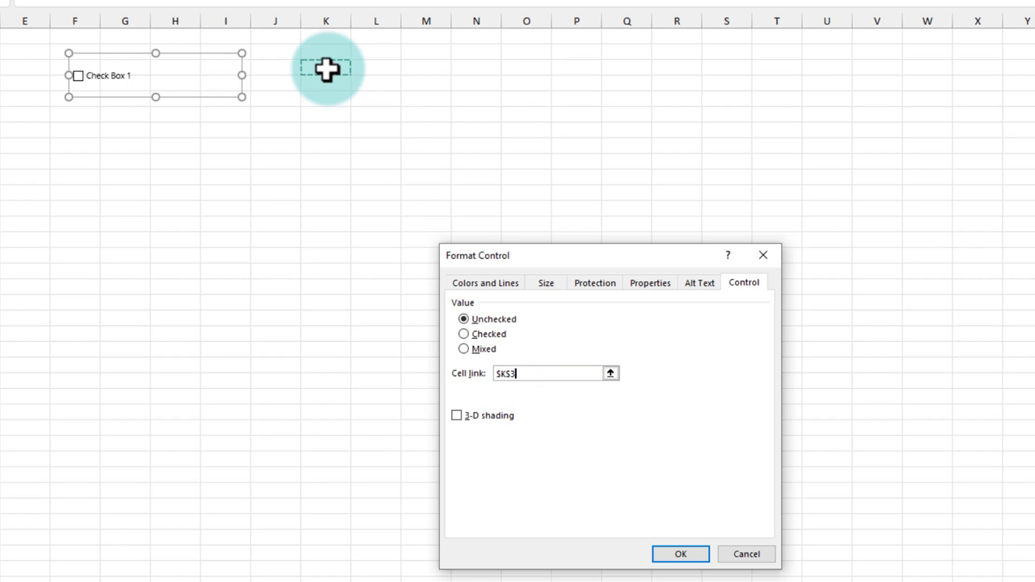
pyautogui.click(678, 552)
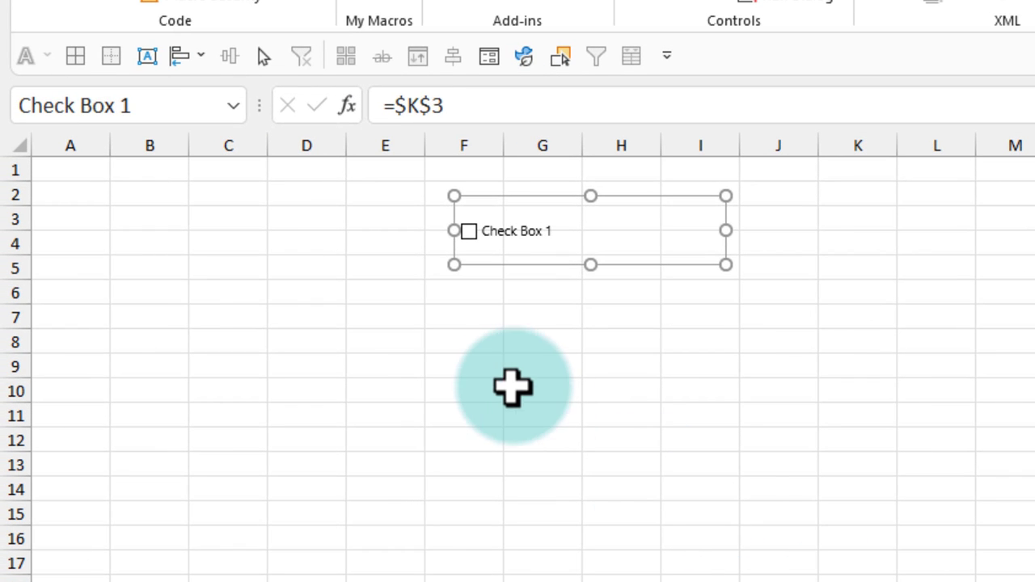
# - Tick and untick the check box to test the TRUE/FALSE value in K3
pyautogui.click(492, 371)
pyautogui.click(468, 232)
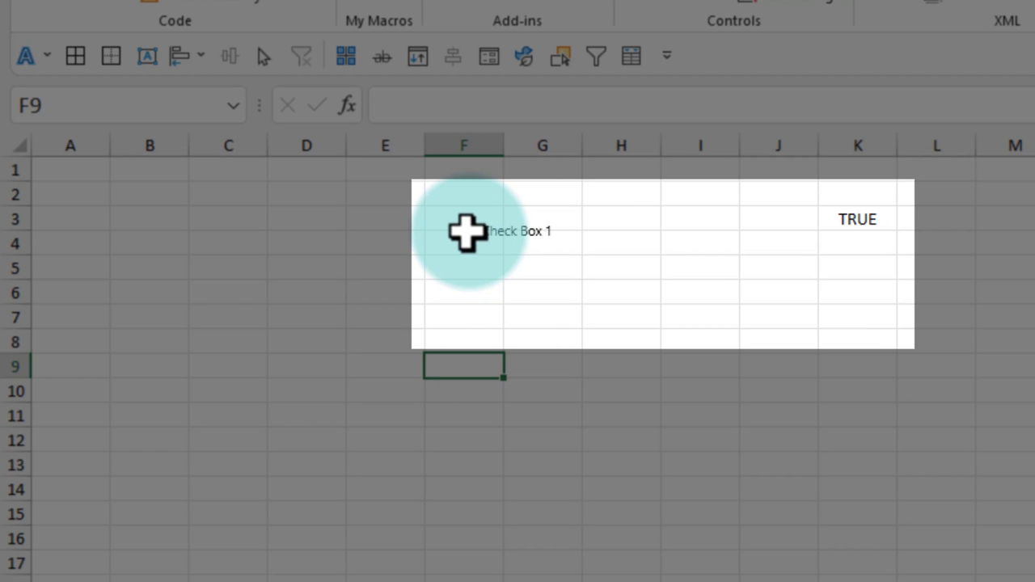
pyautogui.click(468, 232)
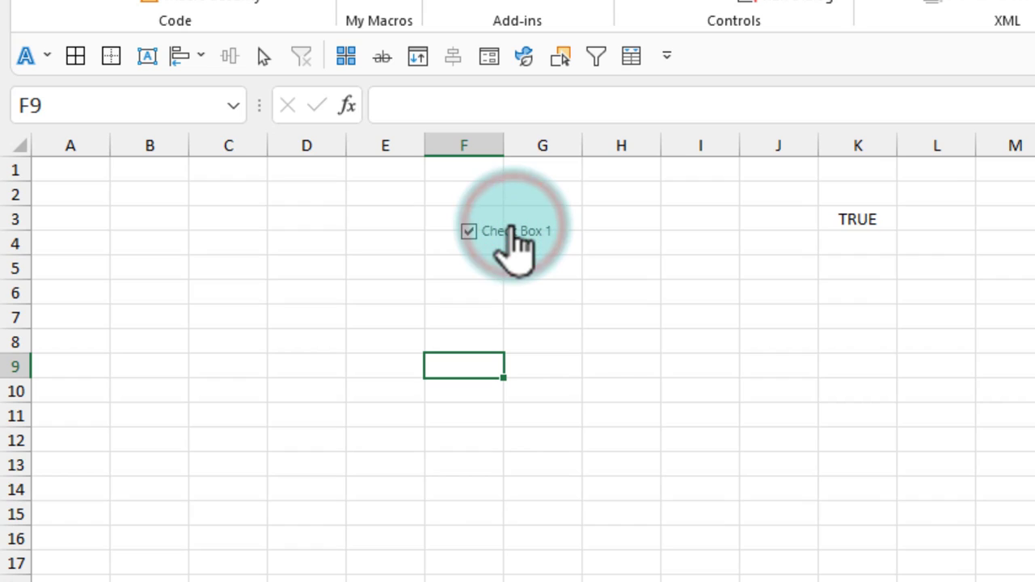
pyautogui.click(857, 216)
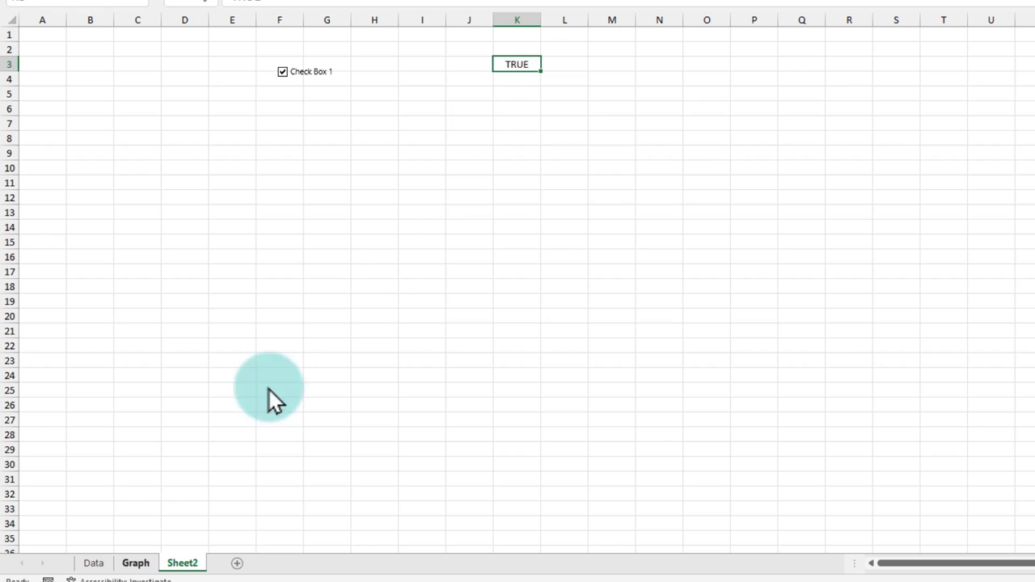
pyautogui.click(125, 563)
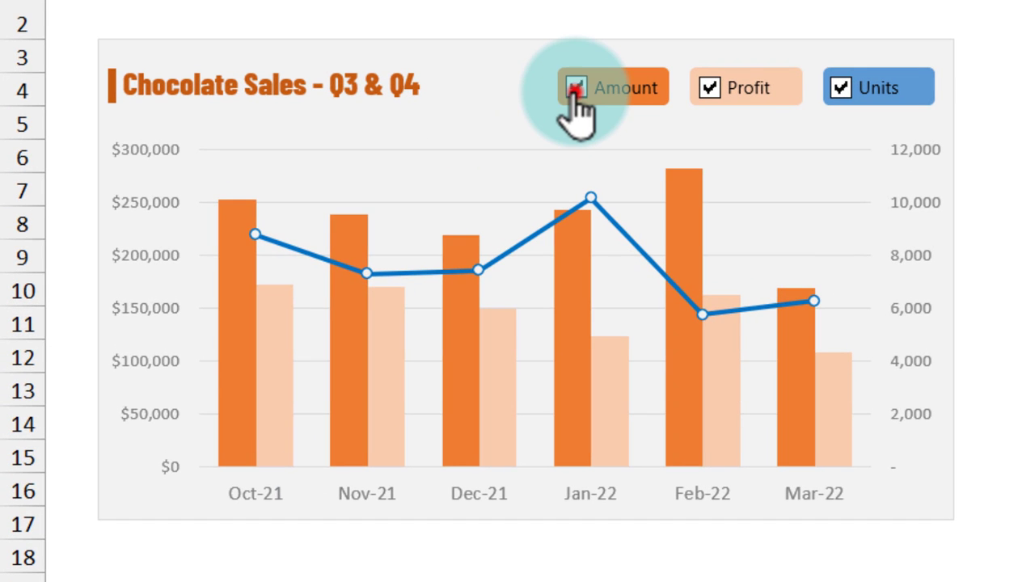
pyautogui.click(371, 168)
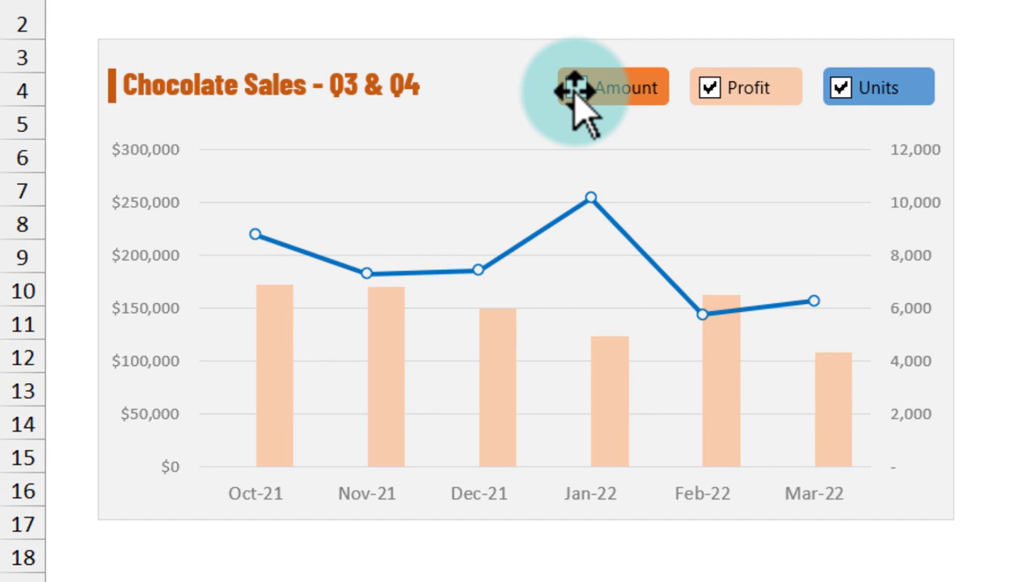
pyautogui.click(575, 88)
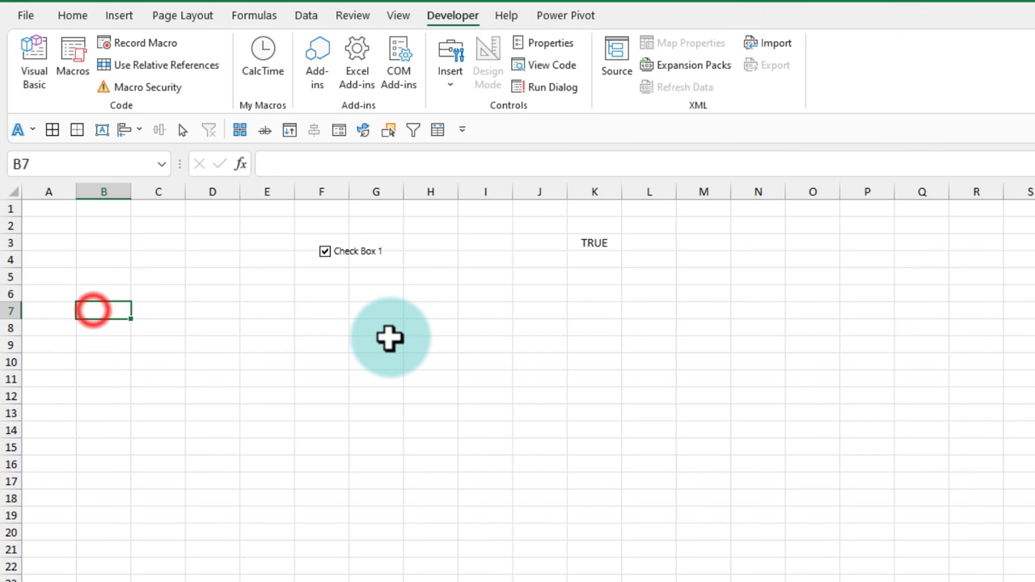
# - Paste the monthly sales table at B7 and set up Amount, Profit, Units headers in F7:H7
pyautogui.write('Month\tAmount\tProfit\tUnits Oct-21\t$252,469\t$171,788\t8,760 Nov-21\t$237,944\t$169,684\t7,302 Dec-21\t$218,813\t$149,890\t7,431 Jan-22\t$242,672\t$123,321\t10,158 Feb-22\t$281,943\t$162,490\t5,745 Mar-22\t$168,679\t$107,994\t6,264')
pyautogui.click(501, 379)
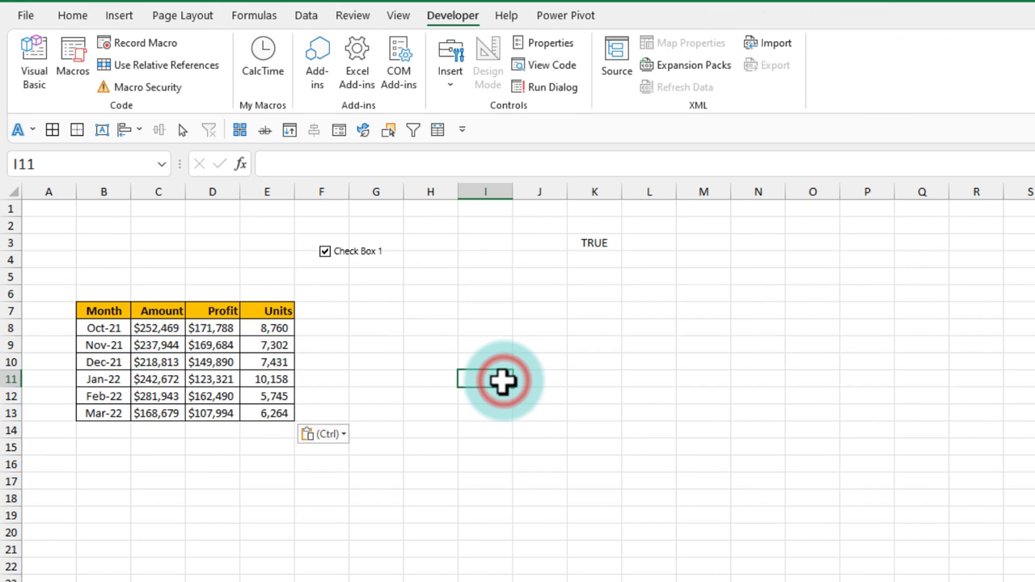
pyautogui.moveTo(173, 314); pyautogui.dragTo(280, 414)
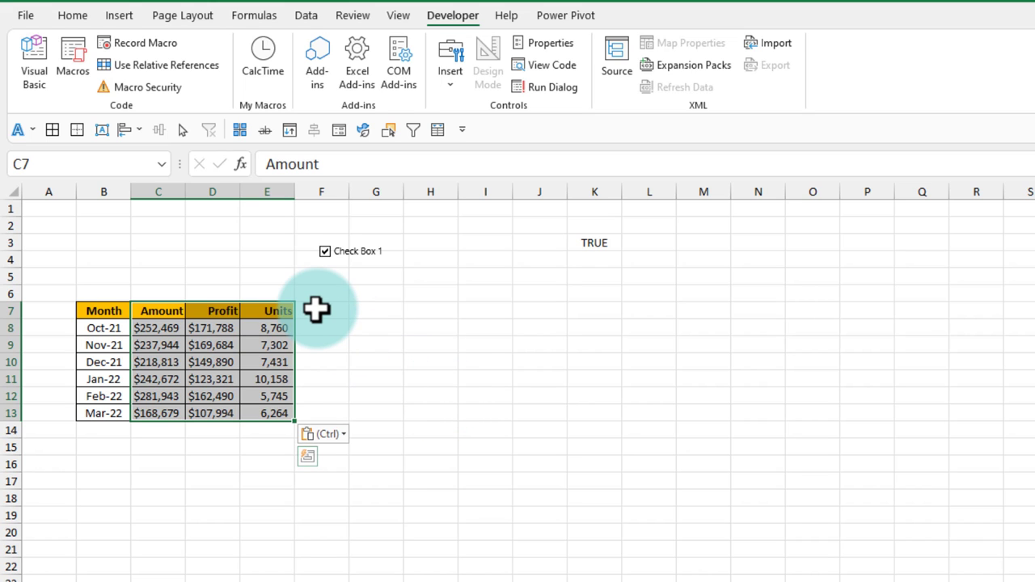
pyautogui.moveTo(315, 309); pyautogui.dragTo(409, 417)
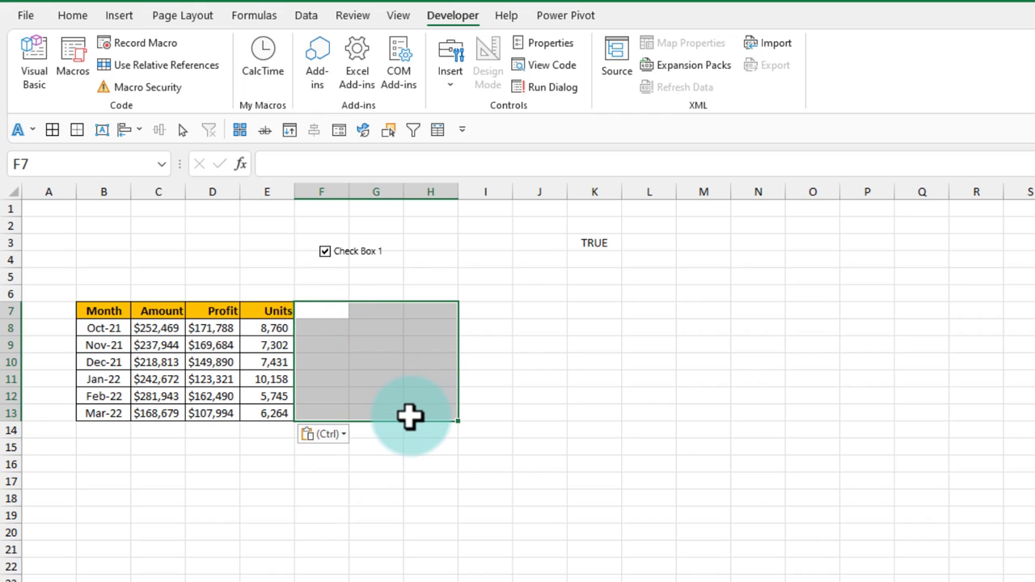
pyautogui.click(72, 15)
pyautogui.click(595, 376)
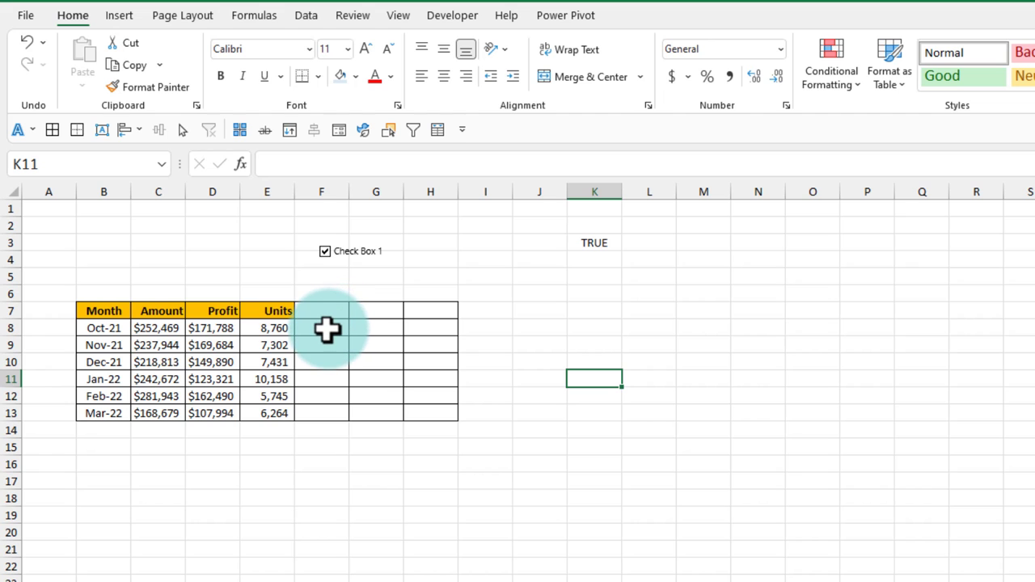
pyautogui.hotkey('ctrl', 'z')
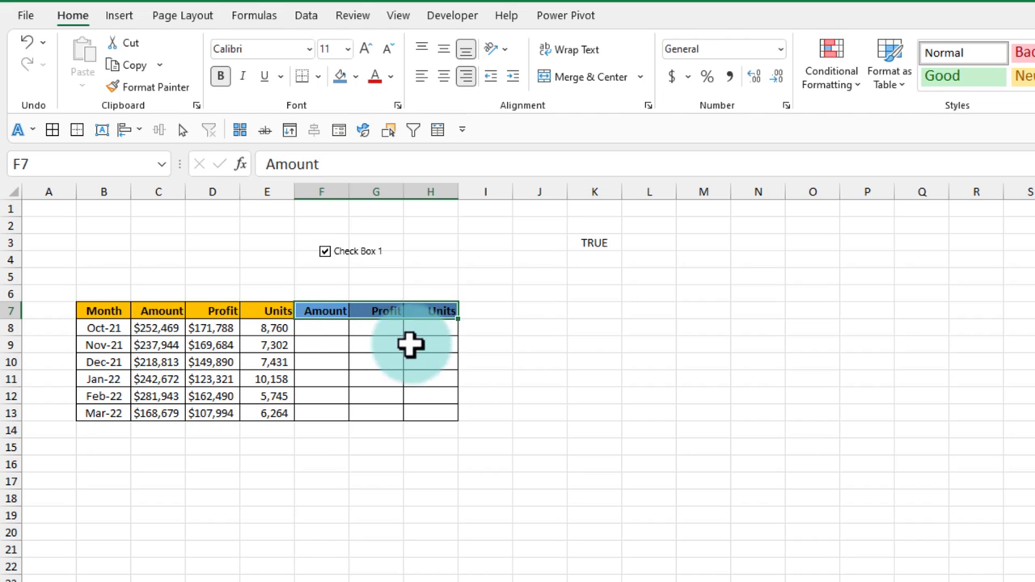
pyautogui.click(491, 358)
# - Add vertical dividers to F6:H6 and fill them Blue, Accent 1, Lighter 80%
pyautogui.moveTo(311, 310); pyautogui.dragTo(432, 315)
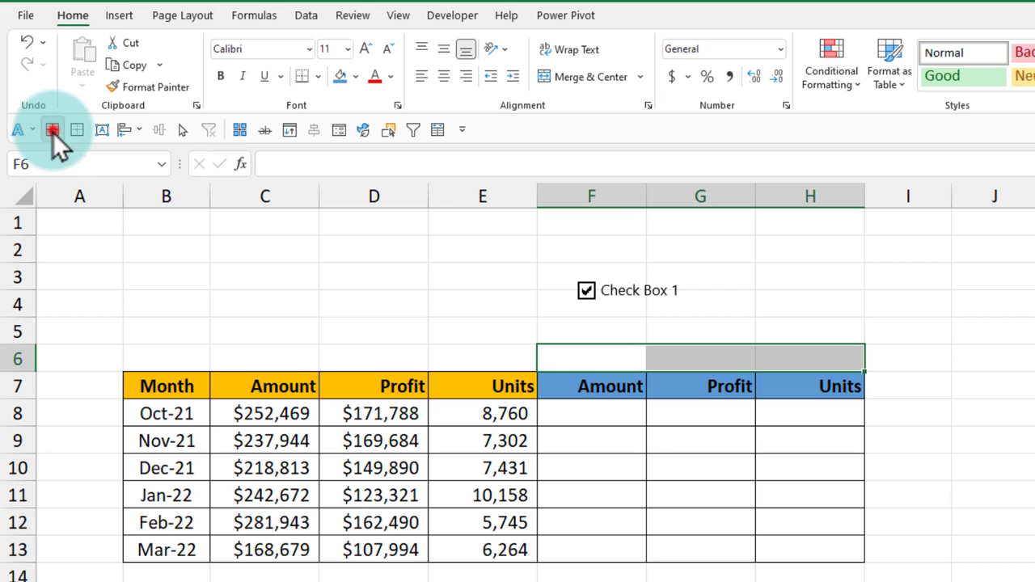
pyautogui.click(53, 132)
pyautogui.click(354, 76)
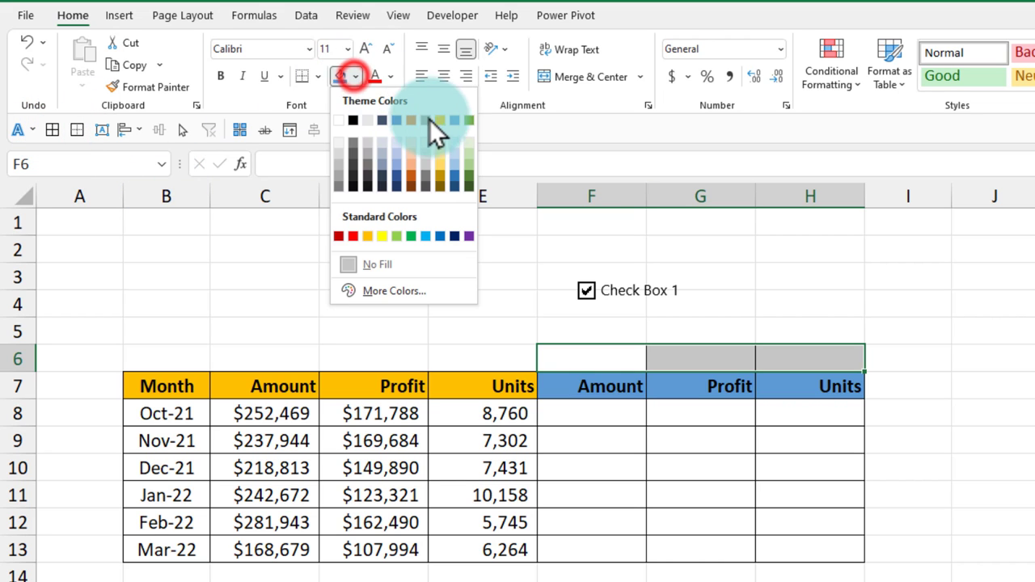
pyautogui.click(400, 137)
pyautogui.click(988, 361)
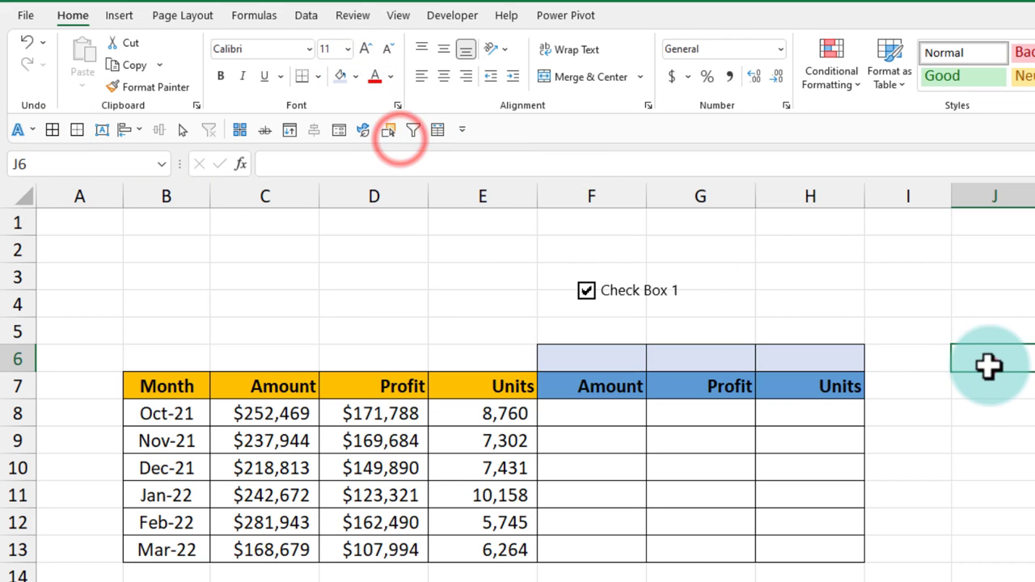
pyautogui.click(596, 356)
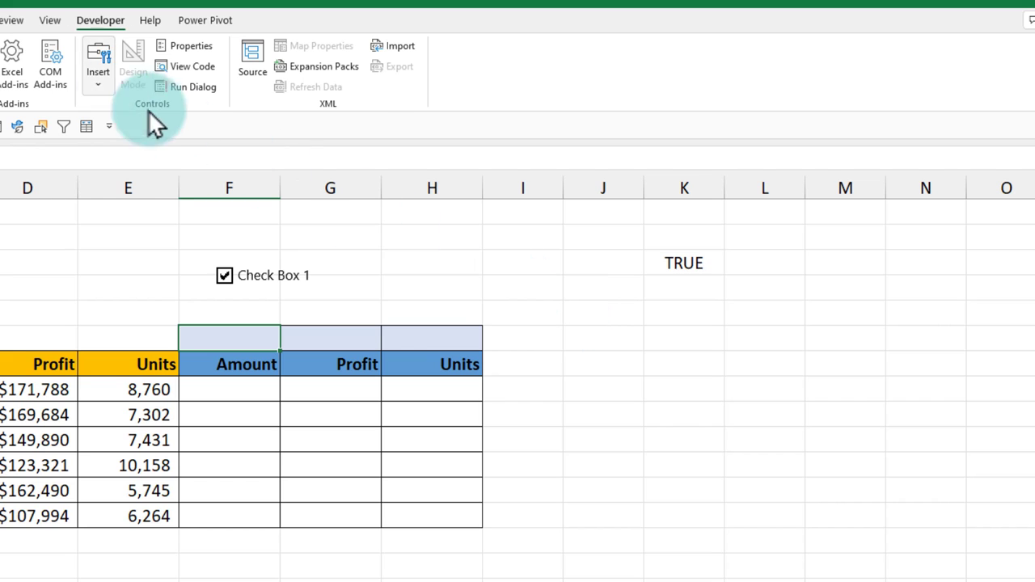
# - Place a form checkbox on the sheet and duplicate it into three with Ctrl+D
pyautogui.click(95, 83)
pyautogui.click(122, 127)
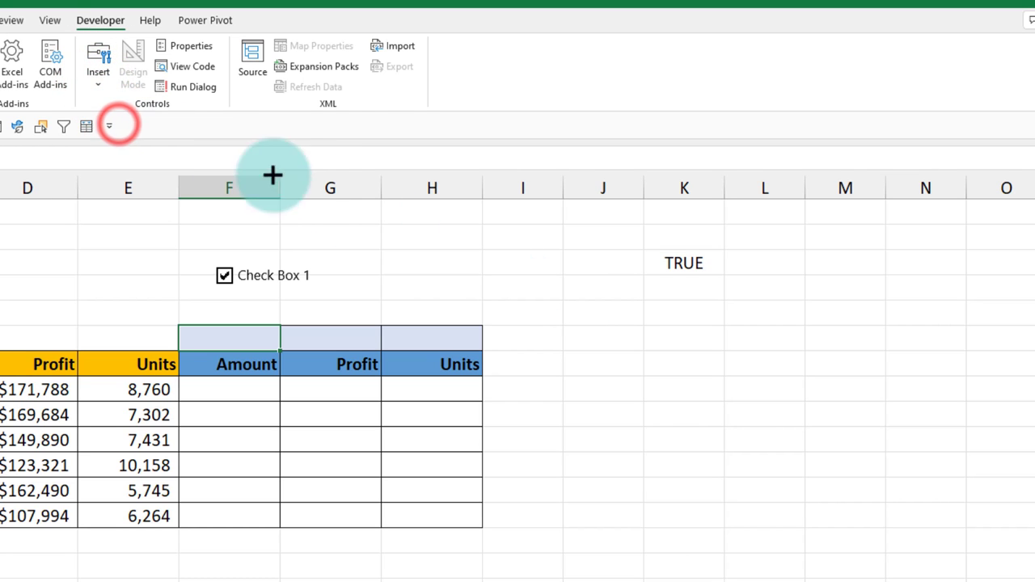
pyautogui.click(650, 301)
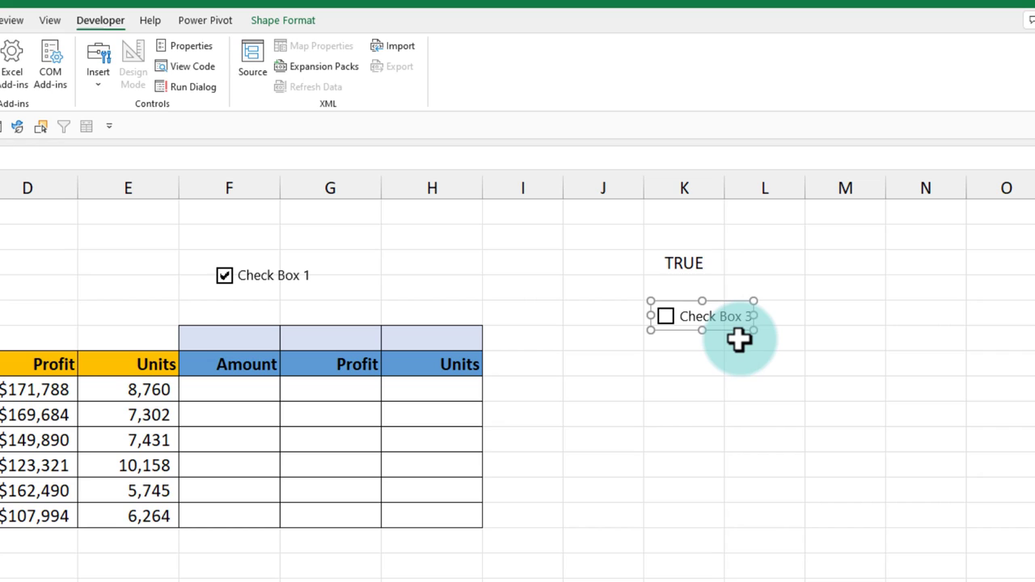
pyautogui.hotkey('ctrl', 'd')
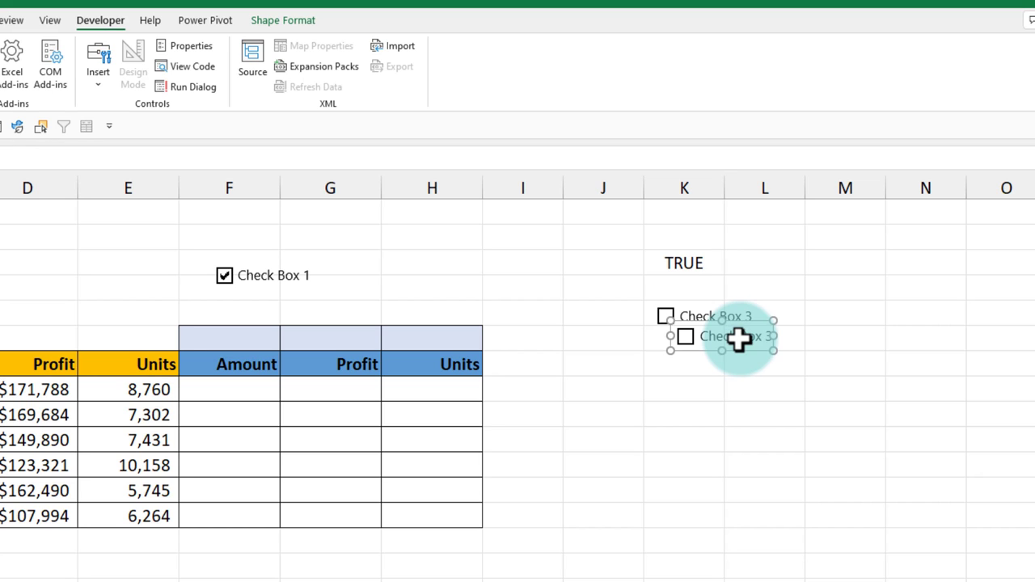
pyautogui.hotkey('ctrl', 'd')
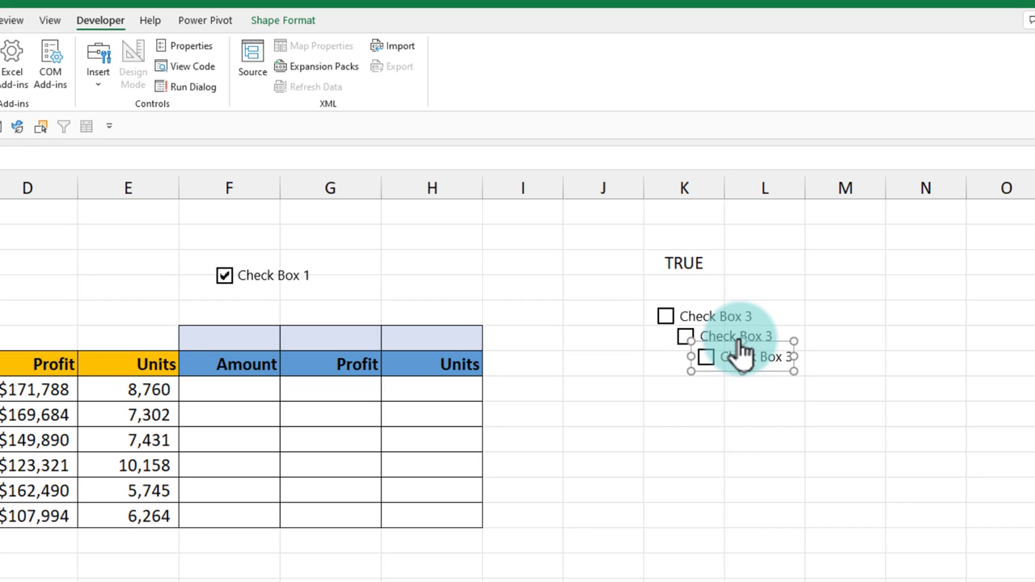
# - Link the top checkbox to cell F6
pyautogui.click(715, 317)
pyautogui.rightClick(711, 311)
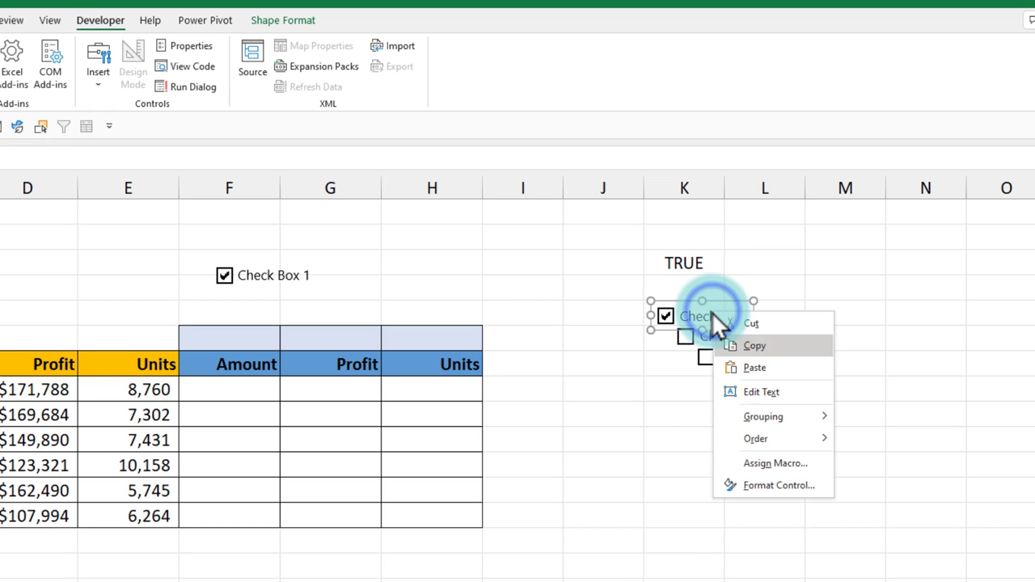
pyautogui.click(757, 487)
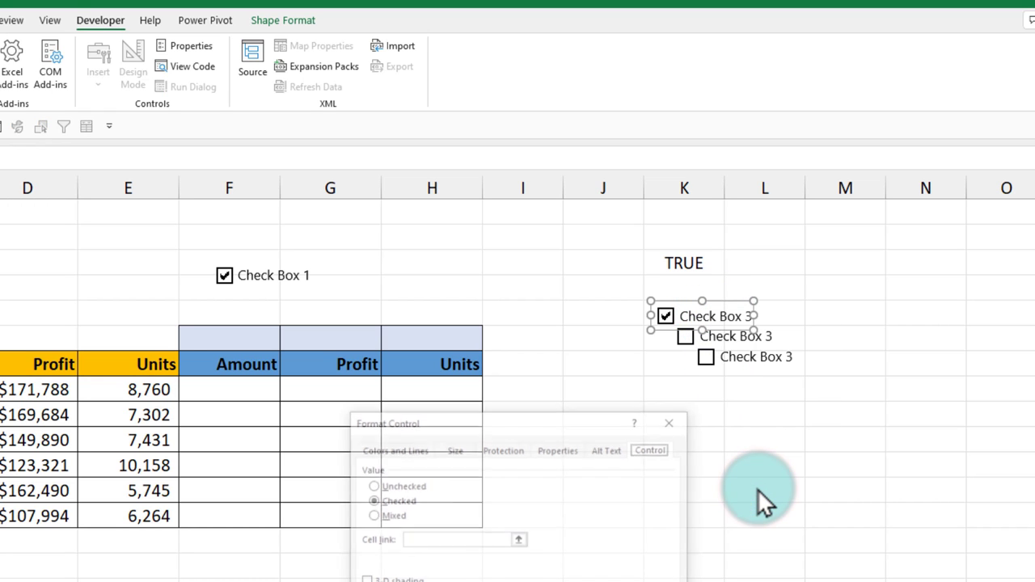
pyautogui.click(434, 537)
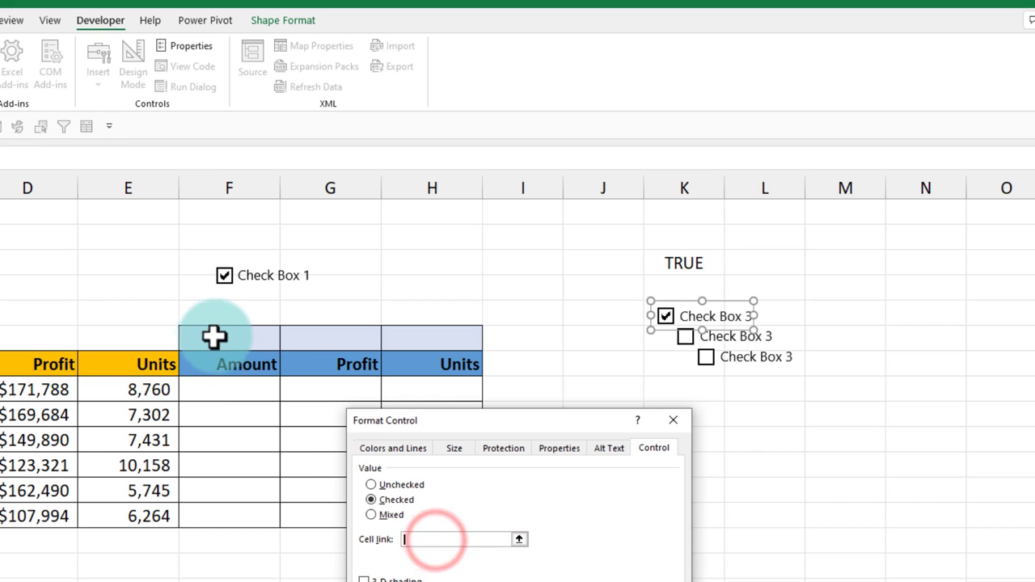
pyautogui.click(211, 335)
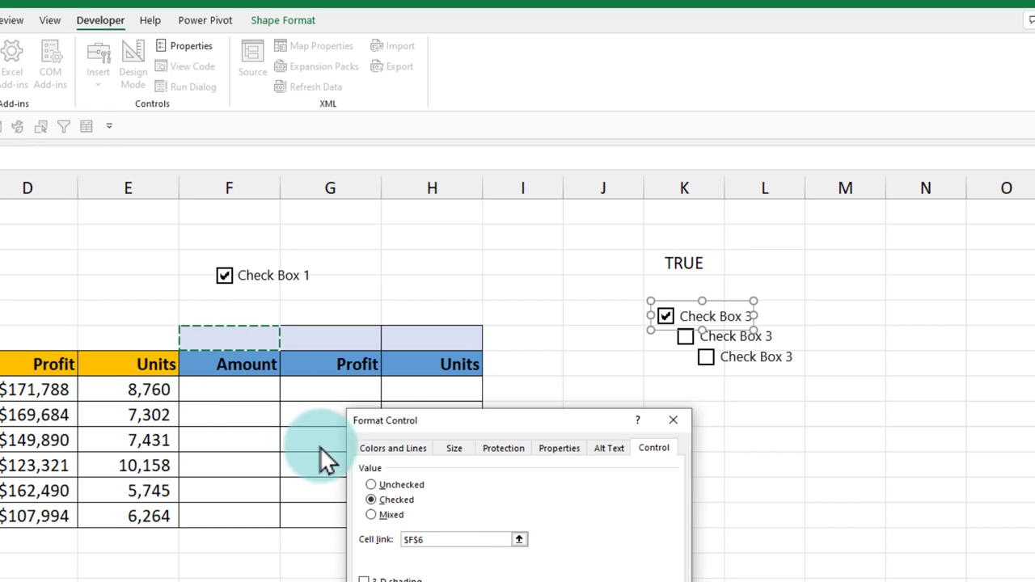
pyautogui.press('Return')
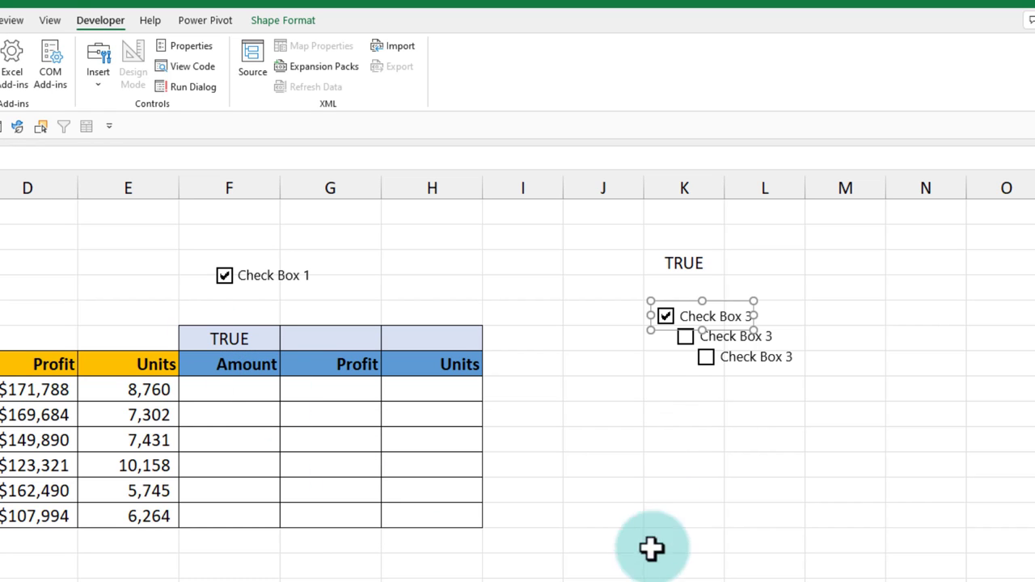
# - Link the third checkbox to H6 and the second to G6, repositioning both
pyautogui.rightClick(749, 342)
pyautogui.click(804, 510)
pyautogui.click(425, 531)
pyautogui.click(453, 346)
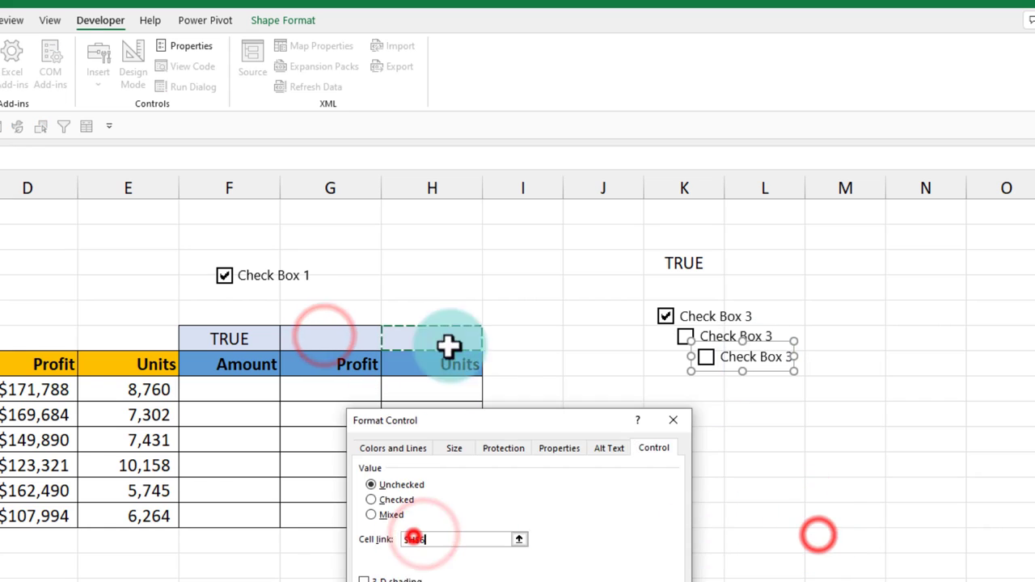
pyautogui.press('Return')
pyautogui.moveTo(757, 345); pyautogui.dragTo(819, 377)
pyautogui.click(659, 439)
pyautogui.moveTo(689, 338); pyautogui.dragTo(643, 365)
pyautogui.click(638, 363)
# - Test the links, then leave all three checkboxes unticked so F6:H6 read FALSE
pyautogui.click(768, 392)
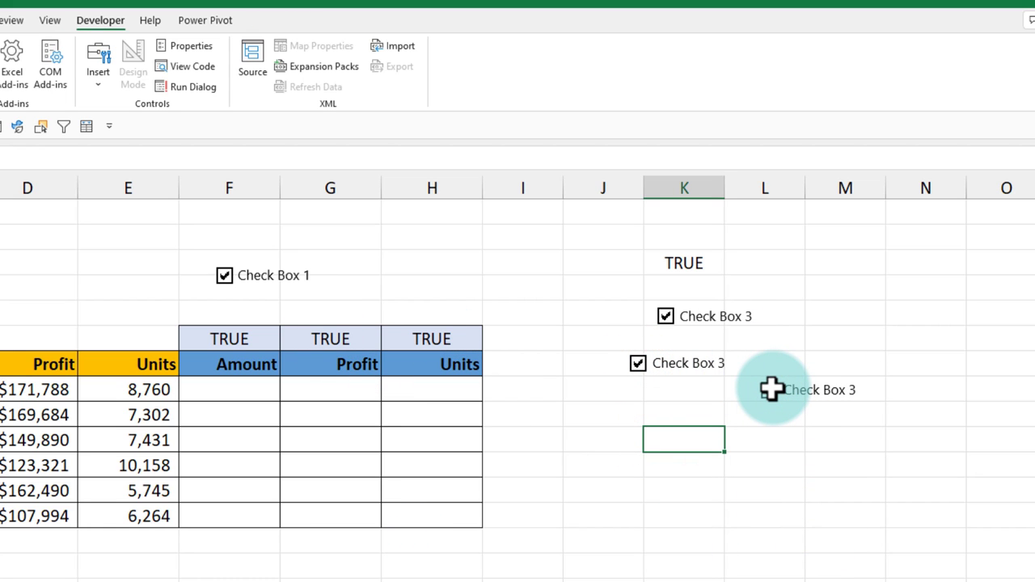
pyautogui.click(770, 390)
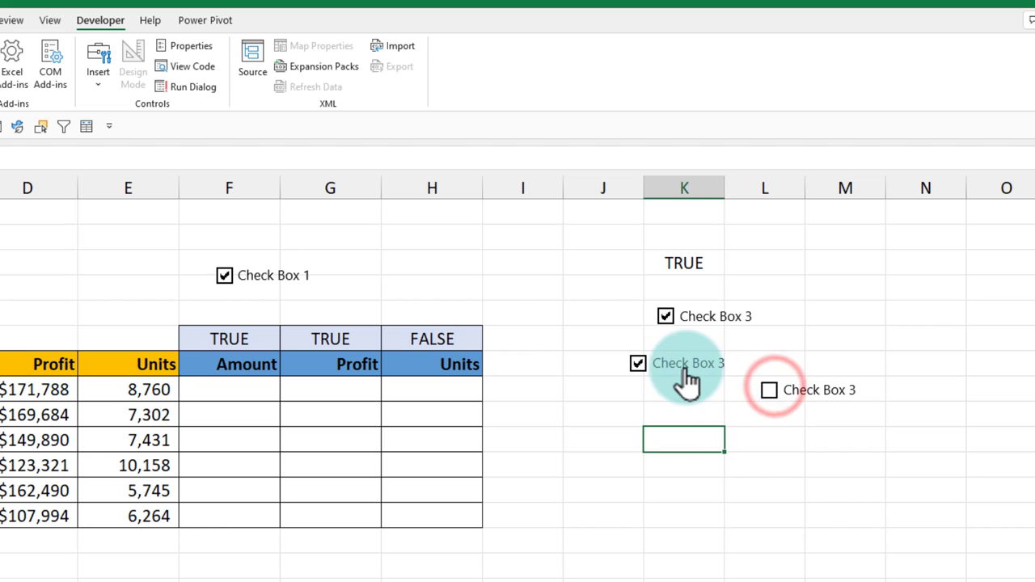
pyautogui.click(649, 362)
pyautogui.click(665, 316)
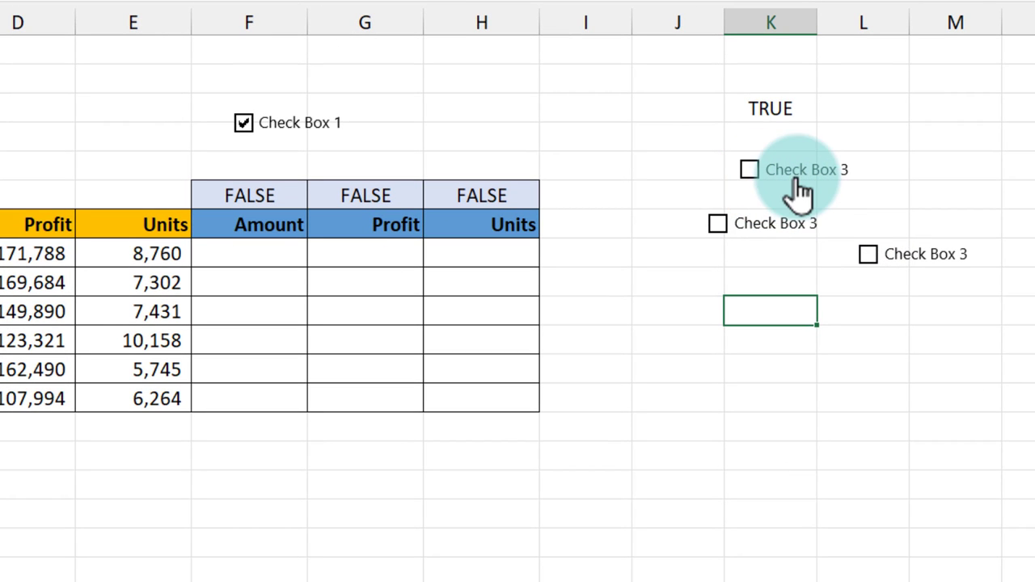
# - Replace the top checkbox's label text via Edit Text
pyautogui.rightClick(791, 169)
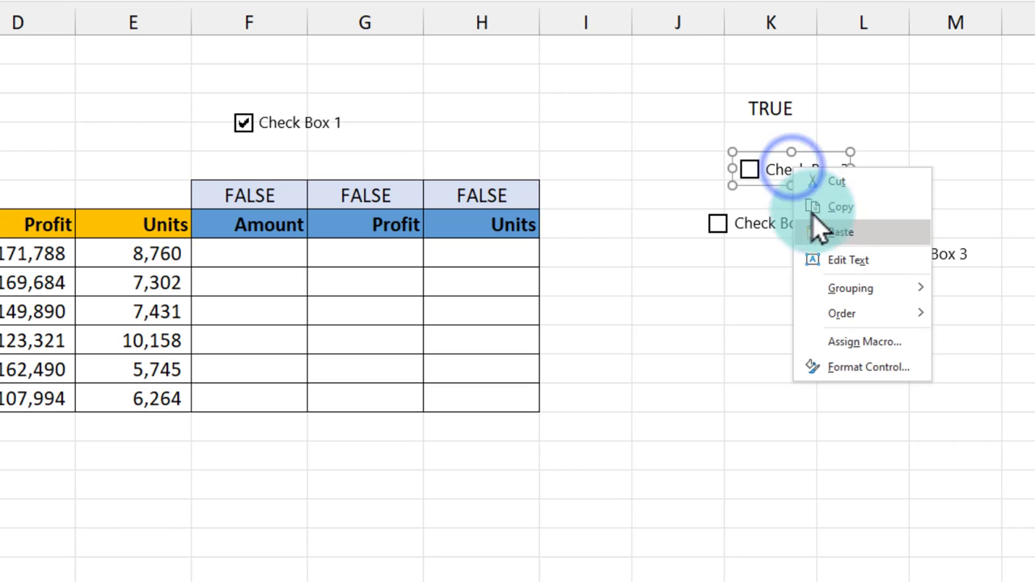
pyautogui.click(837, 263)
pyautogui.hotkey('ctrl', 'a')
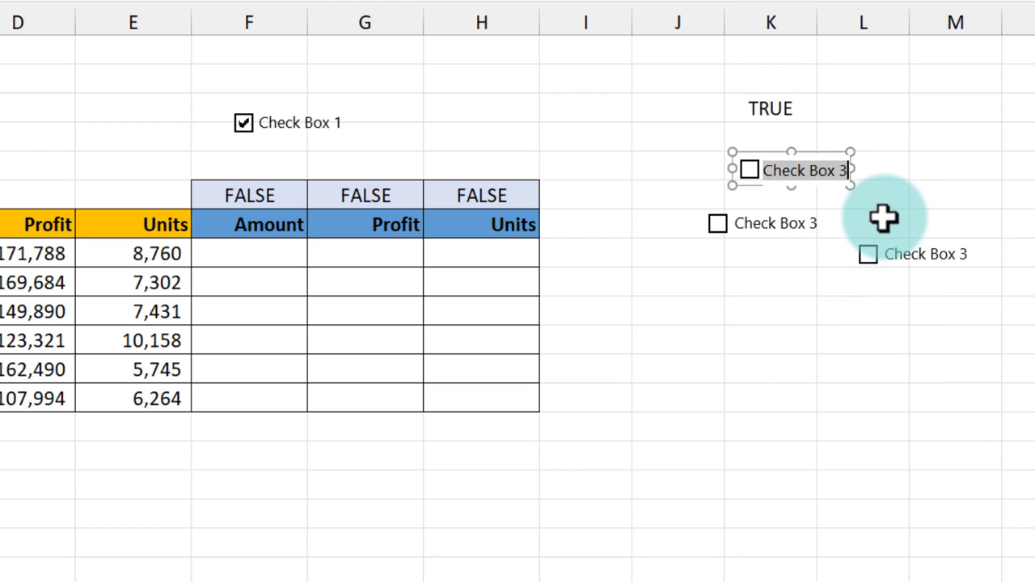
pyautogui.write('Amount')
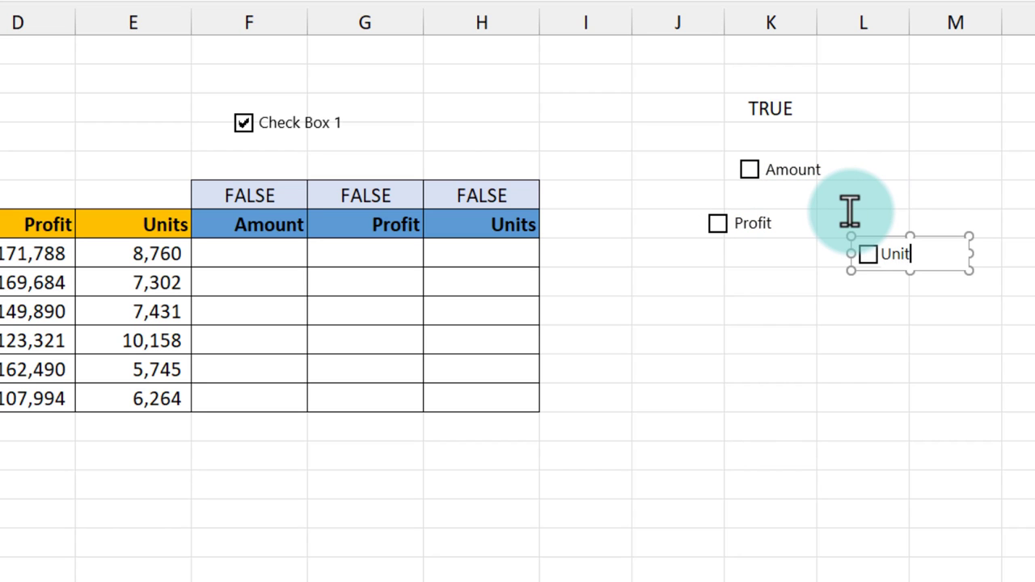
pyautogui.write('s')
pyautogui.press('Escape')
pyautogui.press('Escape')
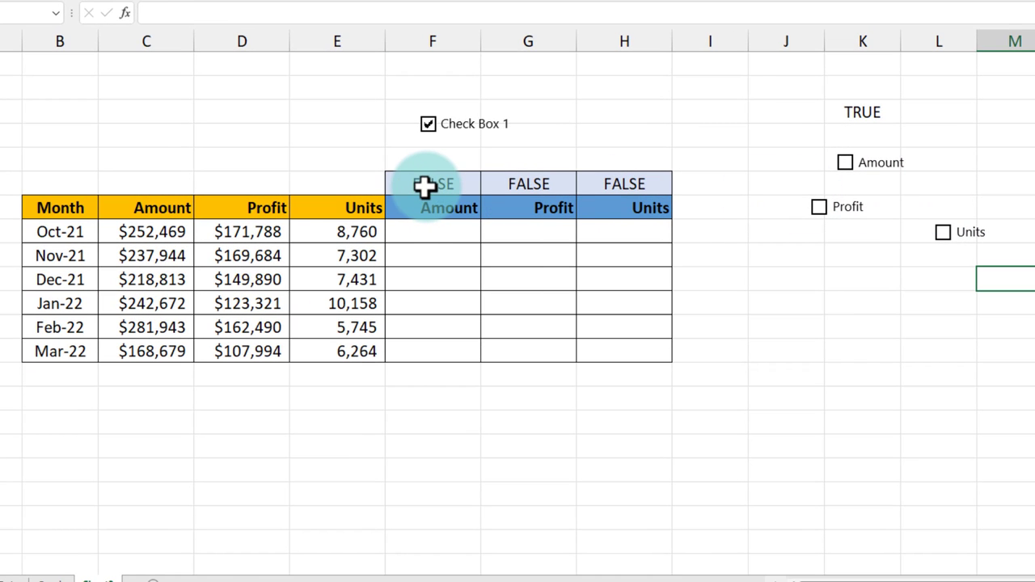
# - Review F6:H6, the Amount values and the empty helper cells, then select F8
pyautogui.moveTo(424, 186); pyautogui.dragTo(639, 185)
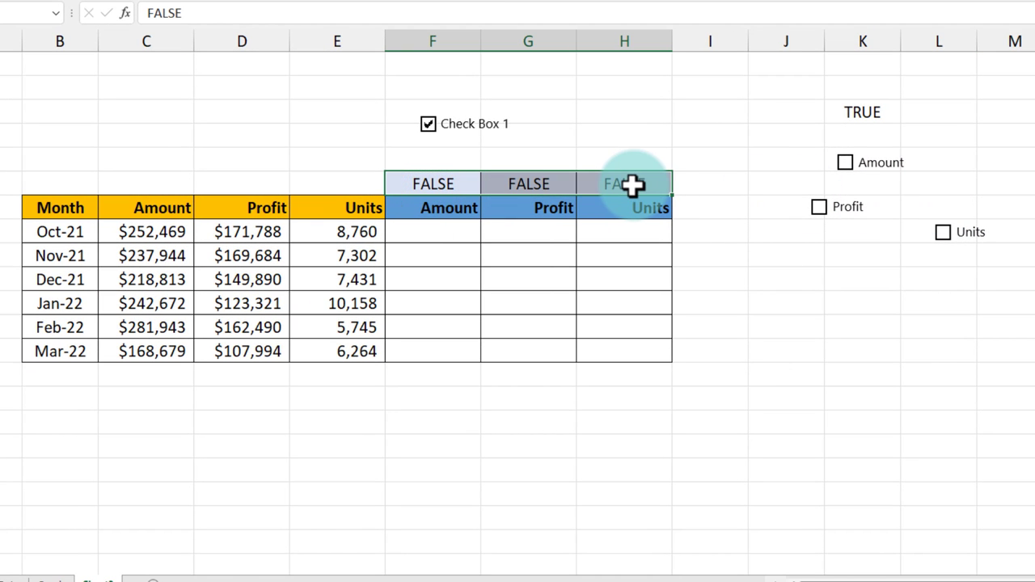
pyautogui.moveTo(138, 234); pyautogui.dragTo(135, 342)
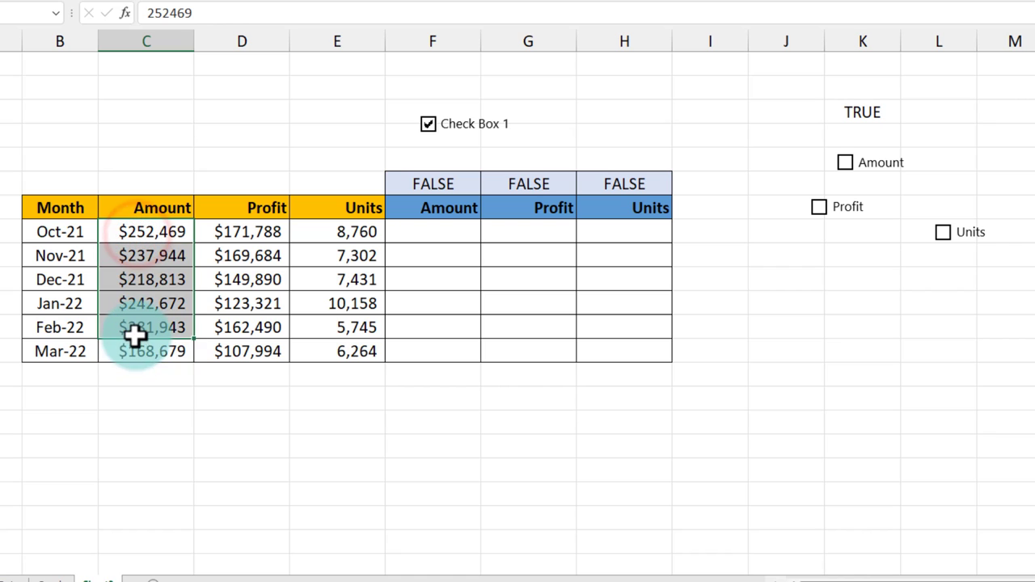
pyautogui.moveTo(439, 229); pyautogui.dragTo(431, 356)
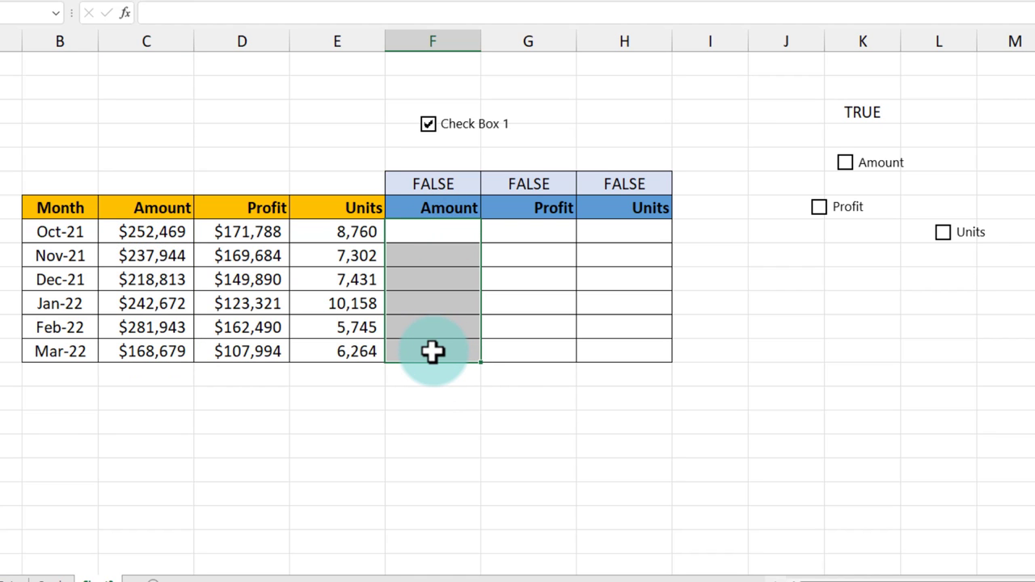
pyautogui.click(426, 234)
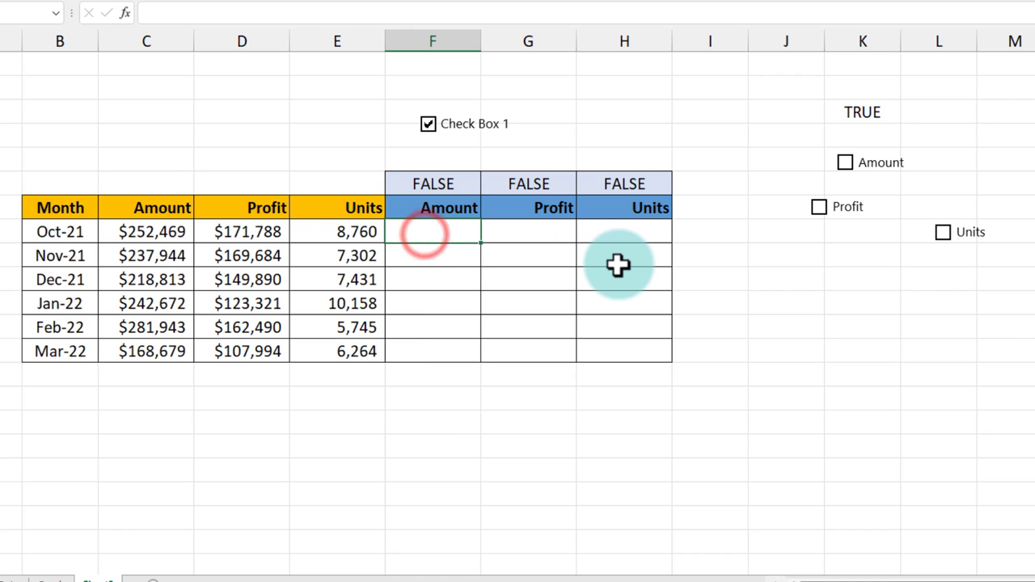
# - Enter =IF(F$6,C8,NA()) in F8 and copy it
pyautogui.write('=u')
pyautogui.press('BackSpace')
pyautogui.write('i')
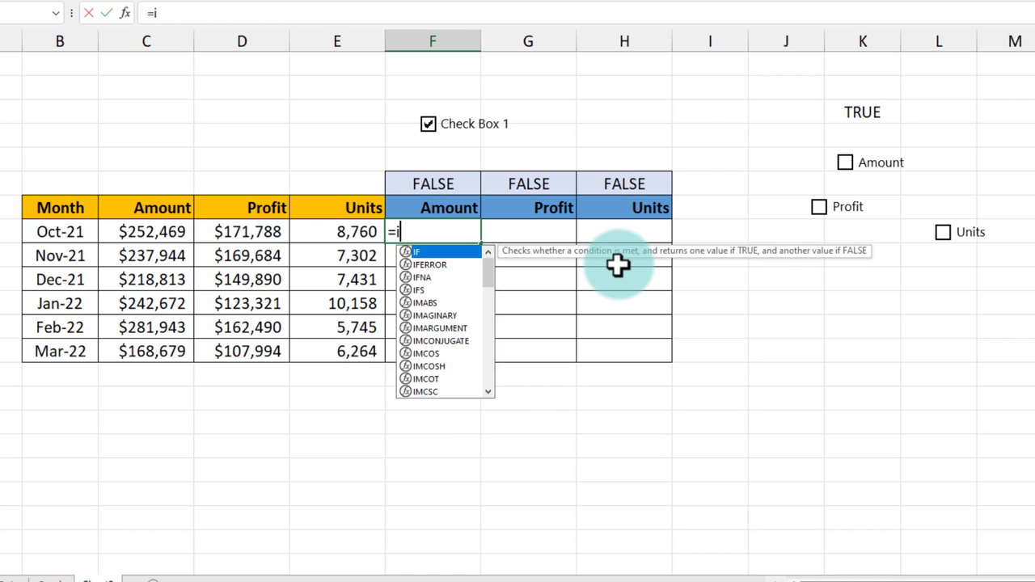
pyautogui.press('Tab')
pyautogui.click(461, 185)
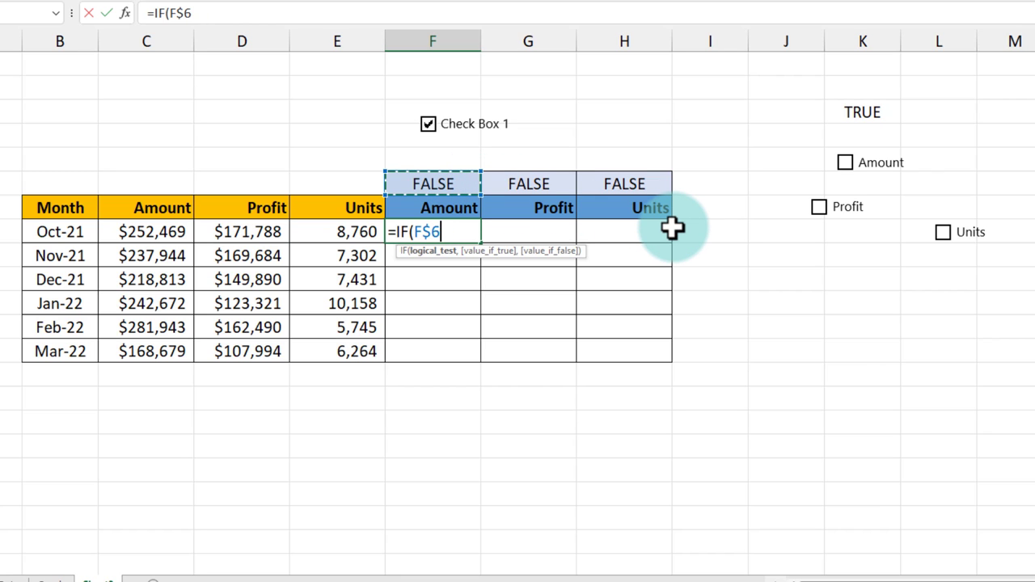
pyautogui.write(',')
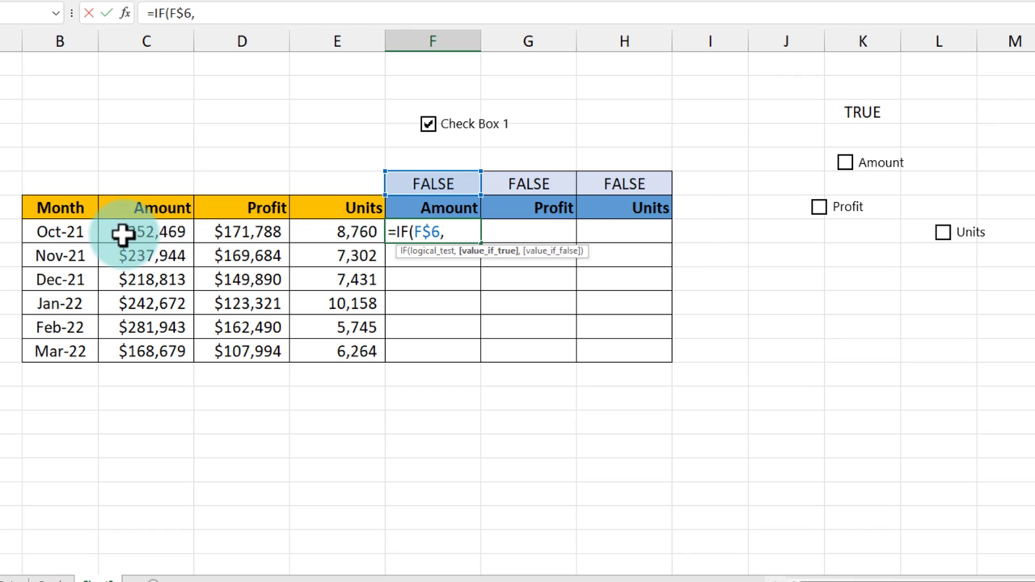
pyautogui.click(124, 234)
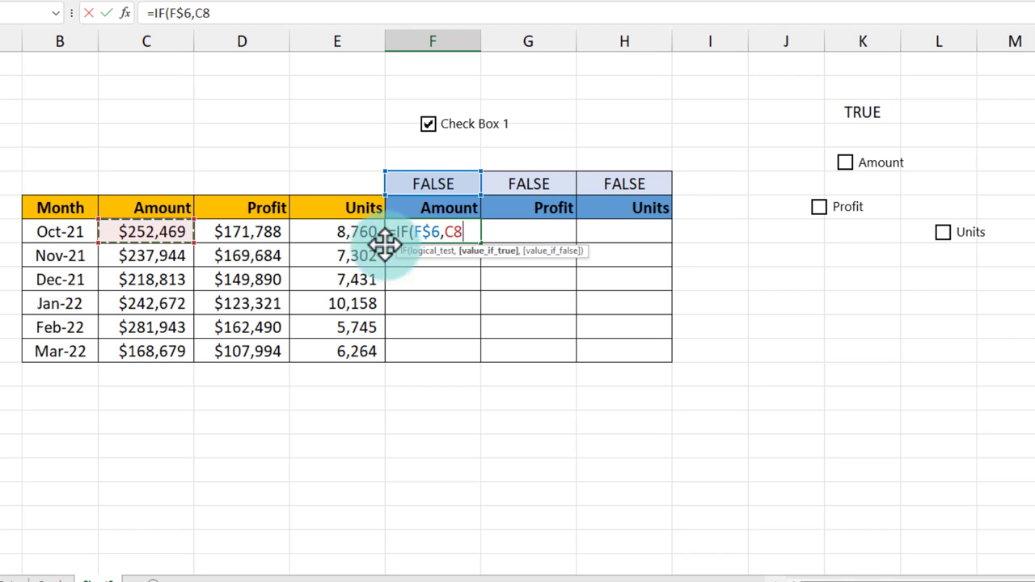
pyautogui.write(',n')
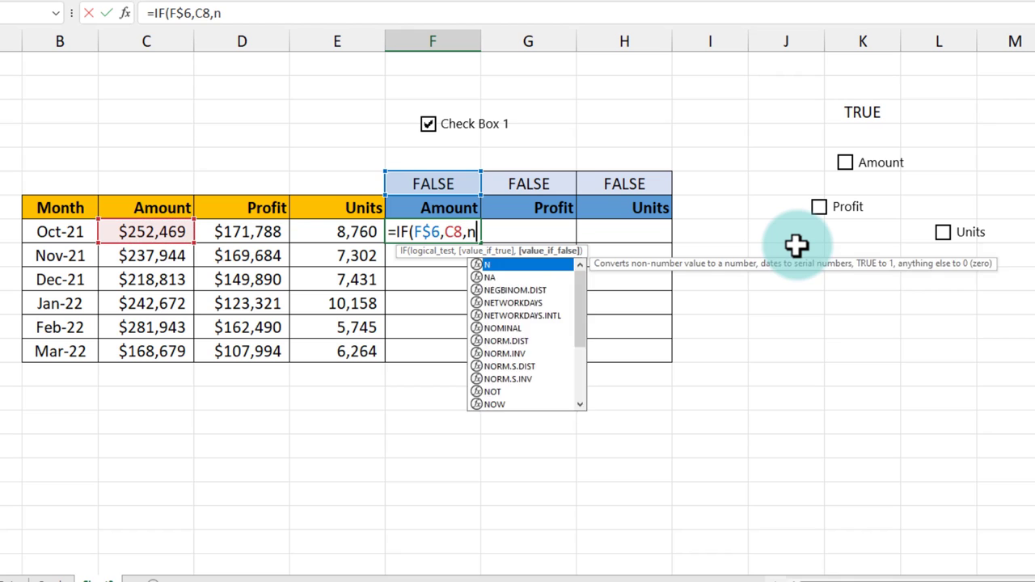
pyautogui.write('a())')
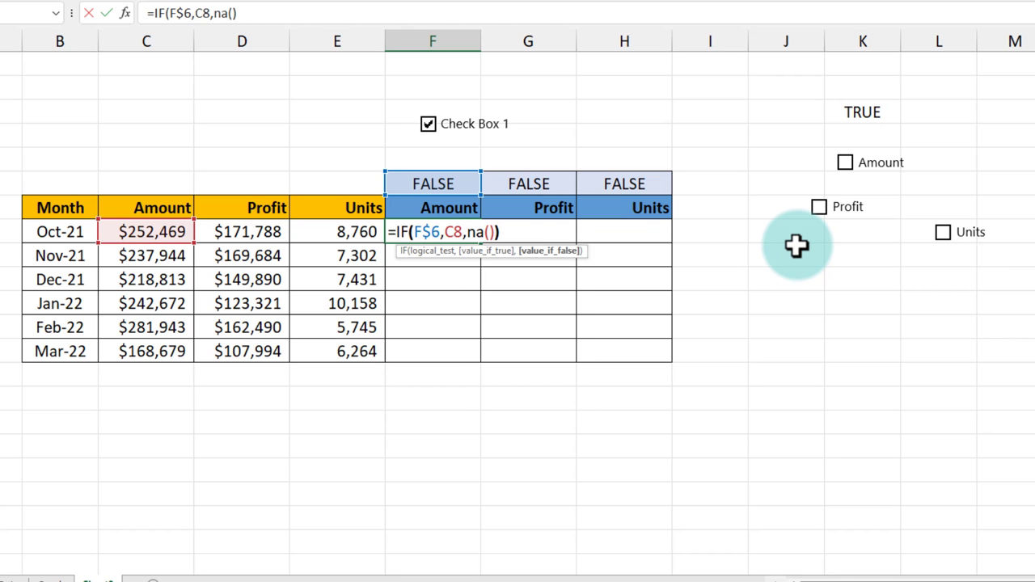
pyautogui.press('Return')
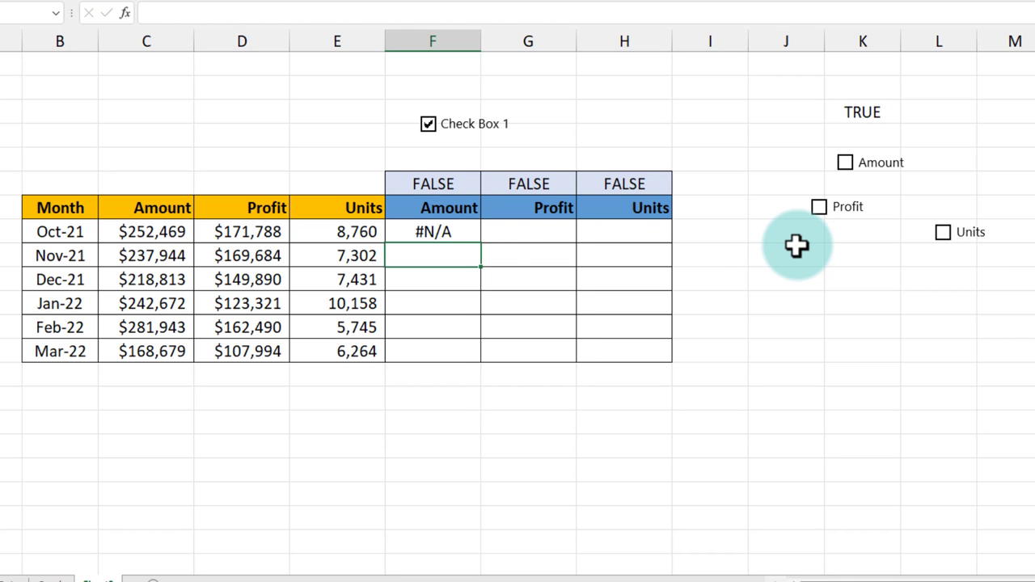
pyautogui.click(457, 238)
pyautogui.hotkey('ctrl', 'c')
# - Paste the F8 formula across F8:H13
pyautogui.keyDown('shift'); pyautogui.click(629, 348); pyautogui.keyUp('shift')
pyautogui.hotkey('ctrl', 'v')
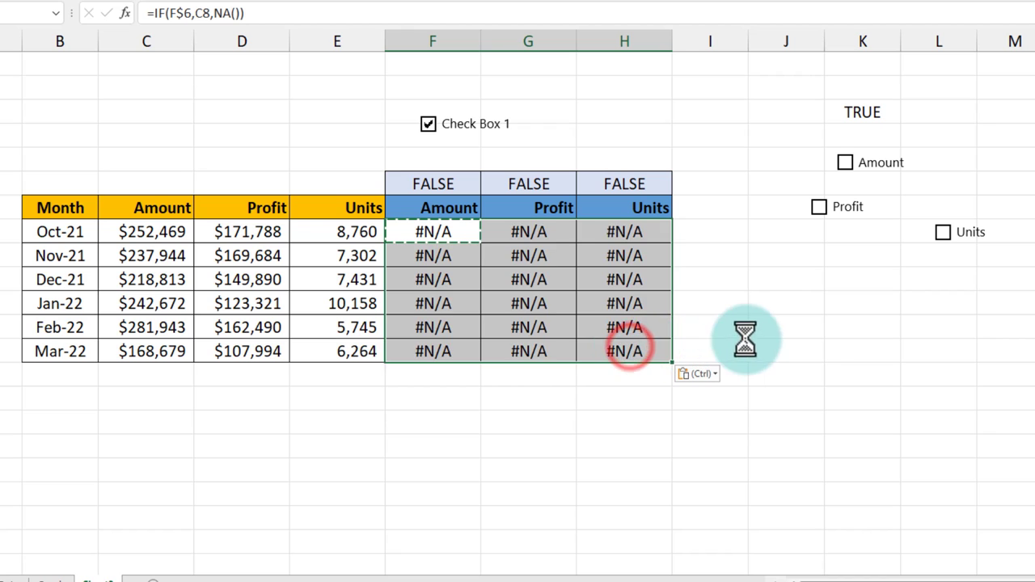
pyautogui.click(813, 335)
pyautogui.moveTo(431, 232); pyautogui.dragTo(630, 348)
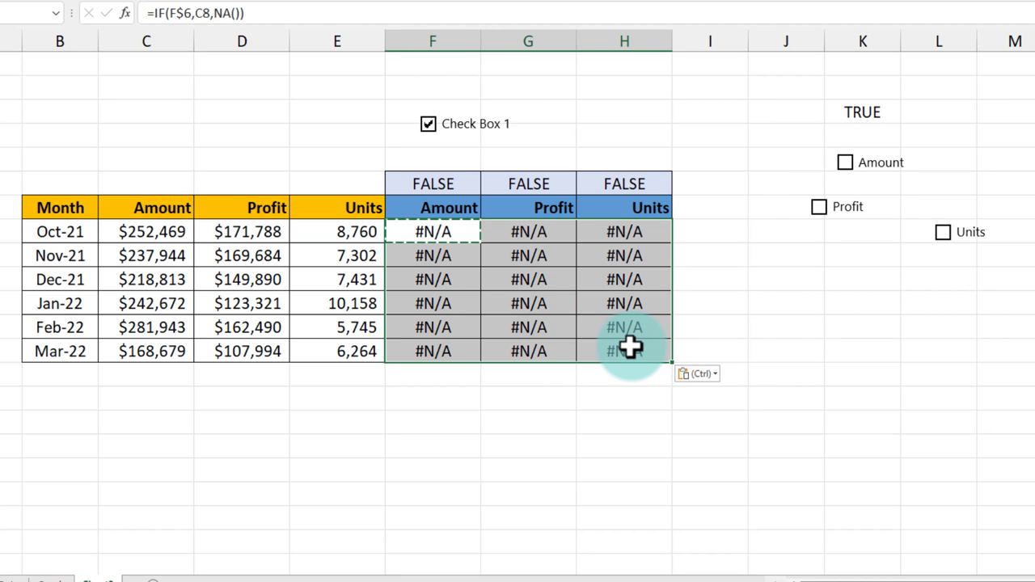
# - Tick the Amount, Profit and Units checkboxes so F6:H6 turn TRUE
pyautogui.click(845, 162)
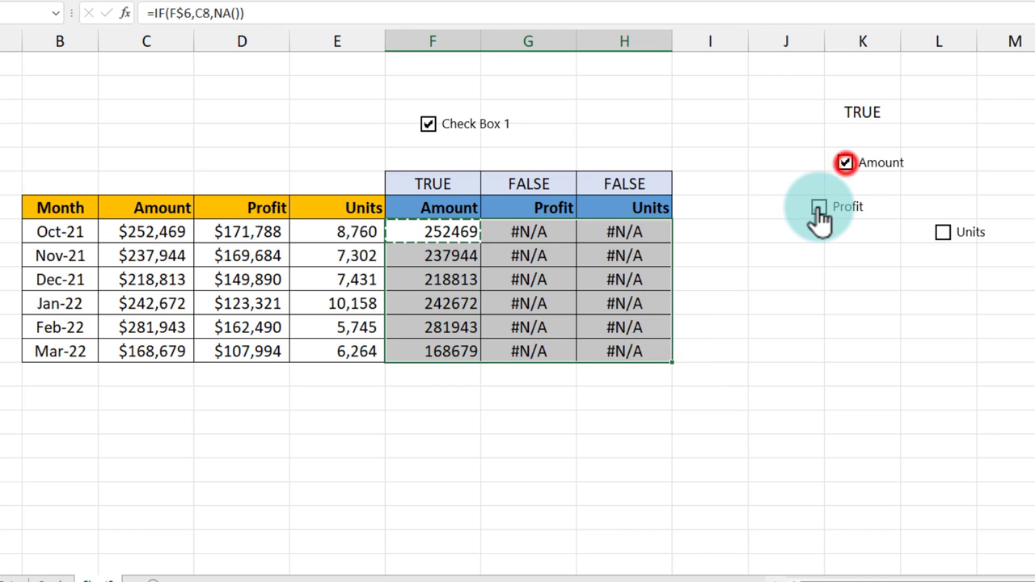
pyautogui.click(819, 211)
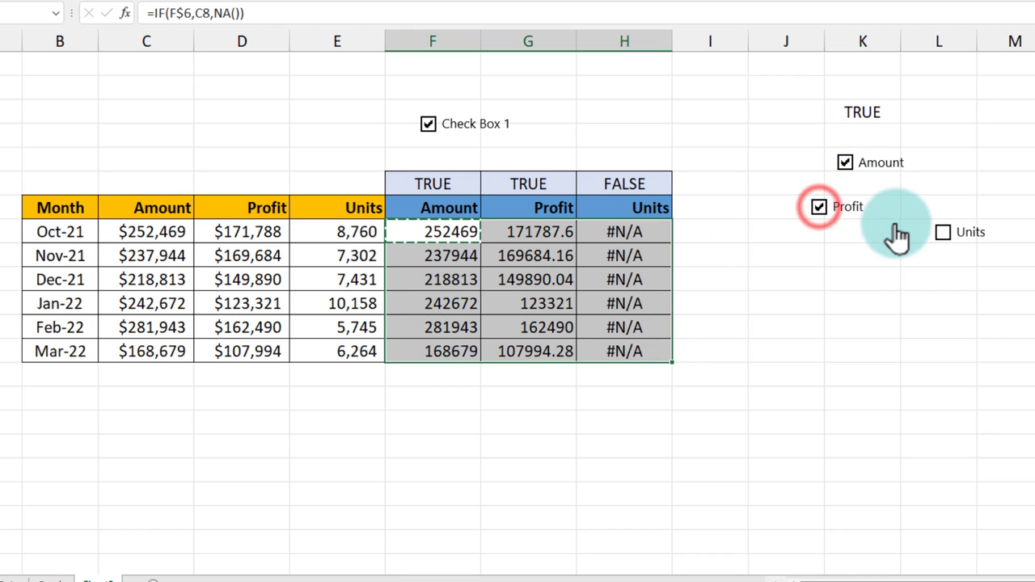
pyautogui.click(942, 233)
pyautogui.moveTo(436, 231); pyautogui.dragTo(617, 346)
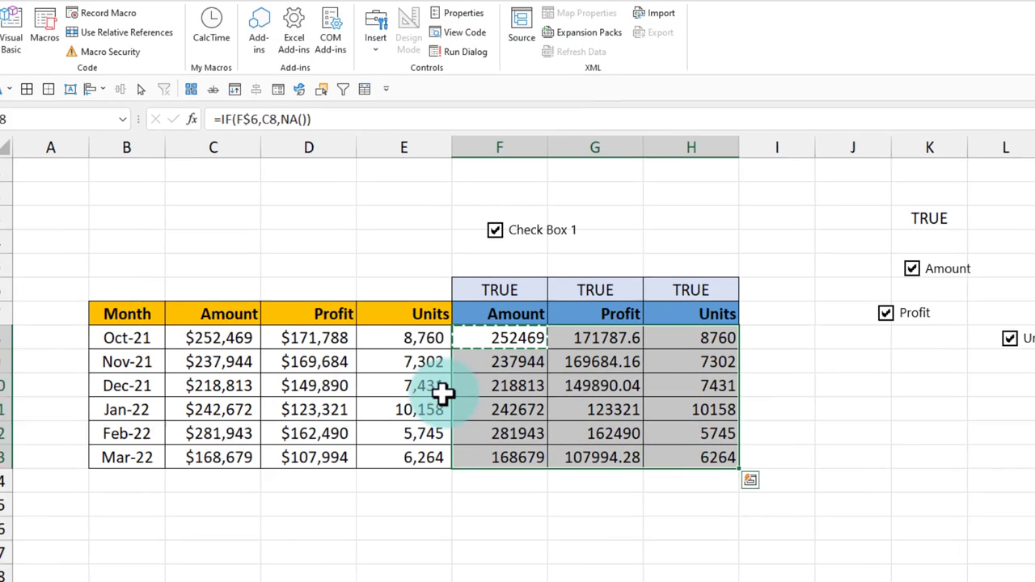
pyautogui.moveTo(121, 232); pyautogui.dragTo(313, 234)
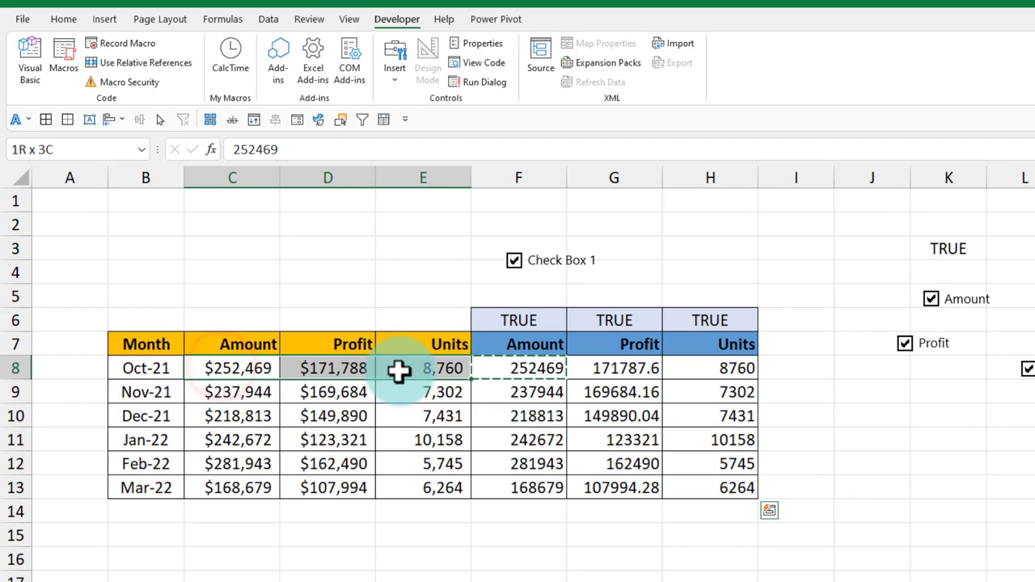
# - Format Painter C8:E13's currency formatting onto F8:H13, then select F7:H13
pyautogui.moveTo(399, 370); pyautogui.dragTo(396, 480)
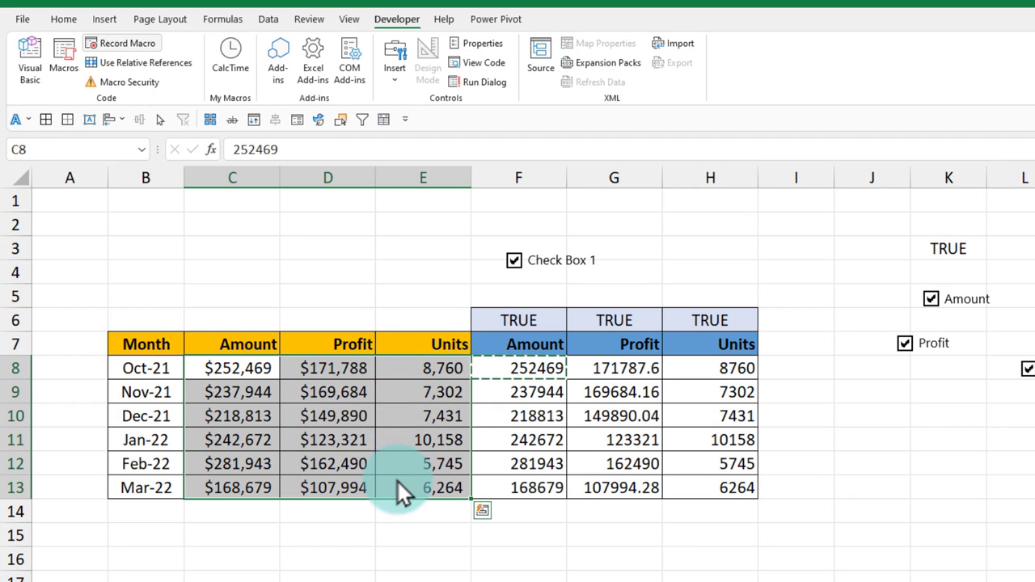
pyautogui.click(63, 18)
pyautogui.click(122, 81)
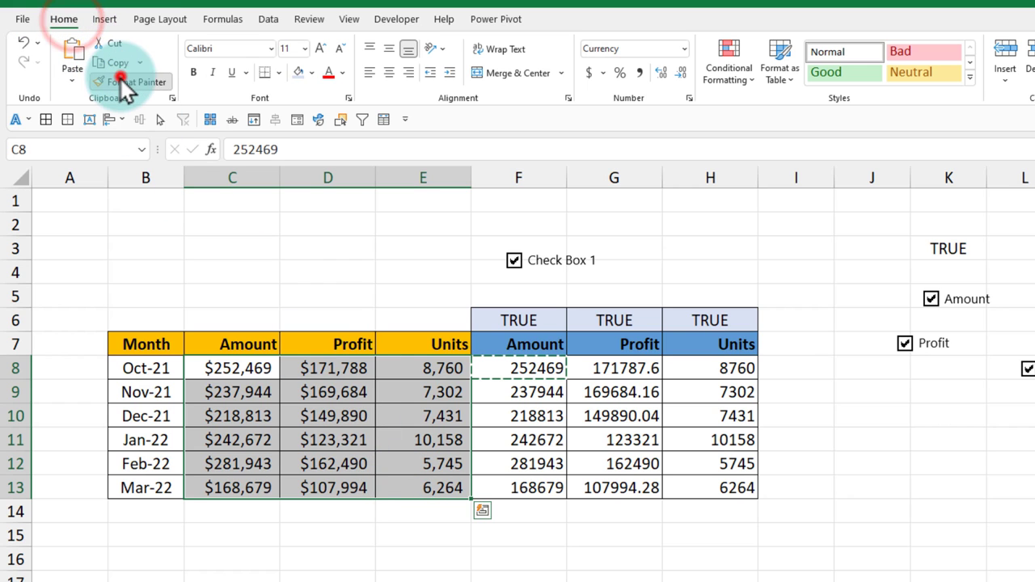
pyautogui.click(542, 366)
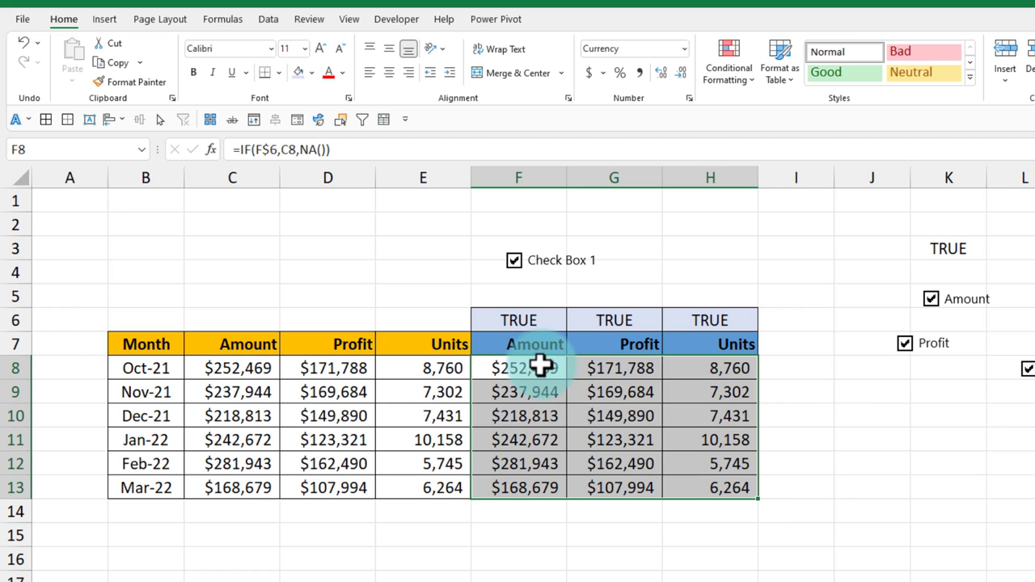
pyautogui.moveTo(501, 344); pyautogui.dragTo(718, 491)
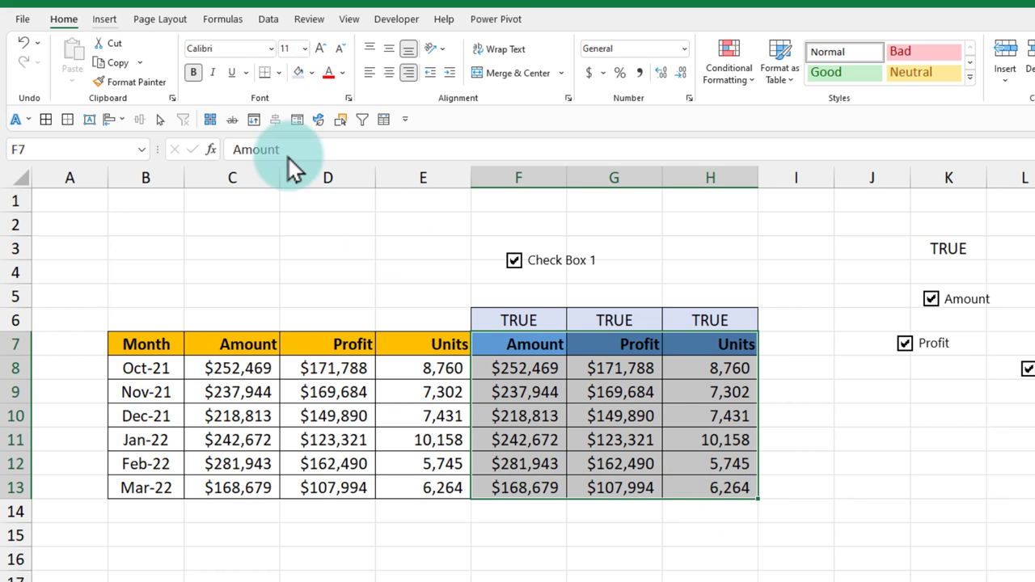
# - Insert a 2-D clustered column chart of the helper columns and position it below the checkboxes
pyautogui.click(111, 18)
pyautogui.click(651, 42)
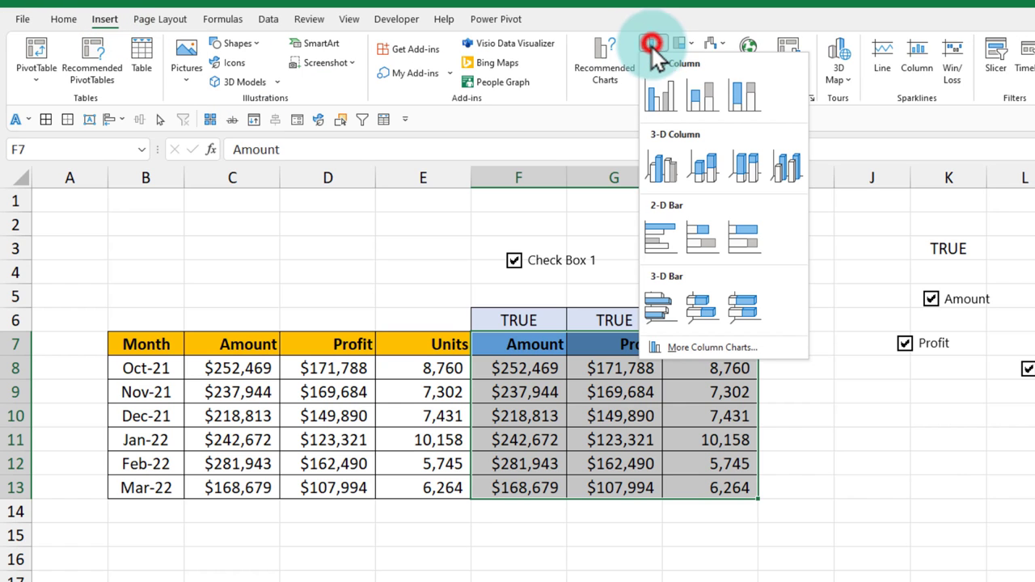
pyautogui.click(655, 97)
pyautogui.moveTo(529, 300); pyautogui.dragTo(826, 358)
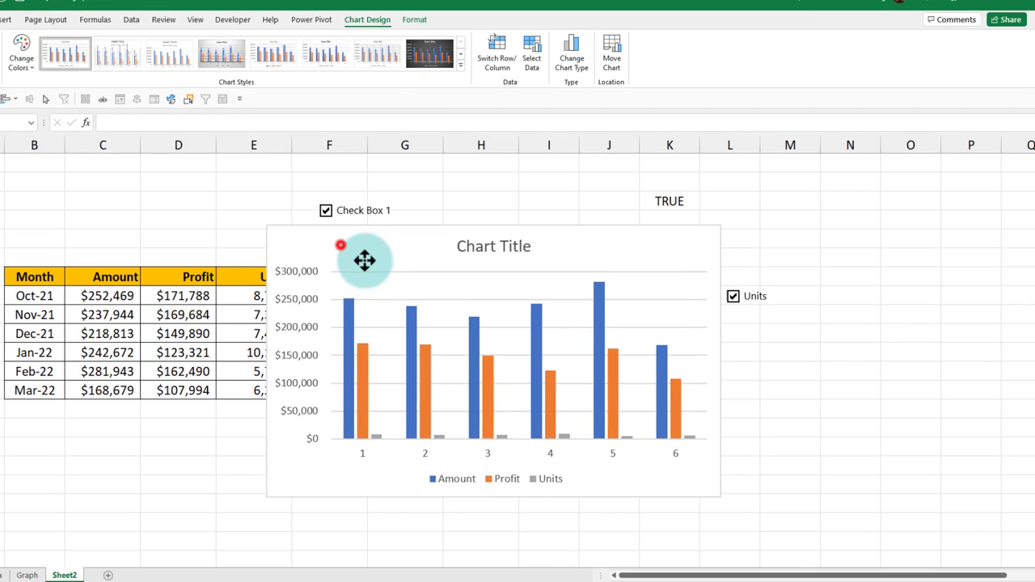
pyautogui.moveTo(578, 287); pyautogui.dragTo(654, 322)
pyautogui.hscroll(1, 635, 453)
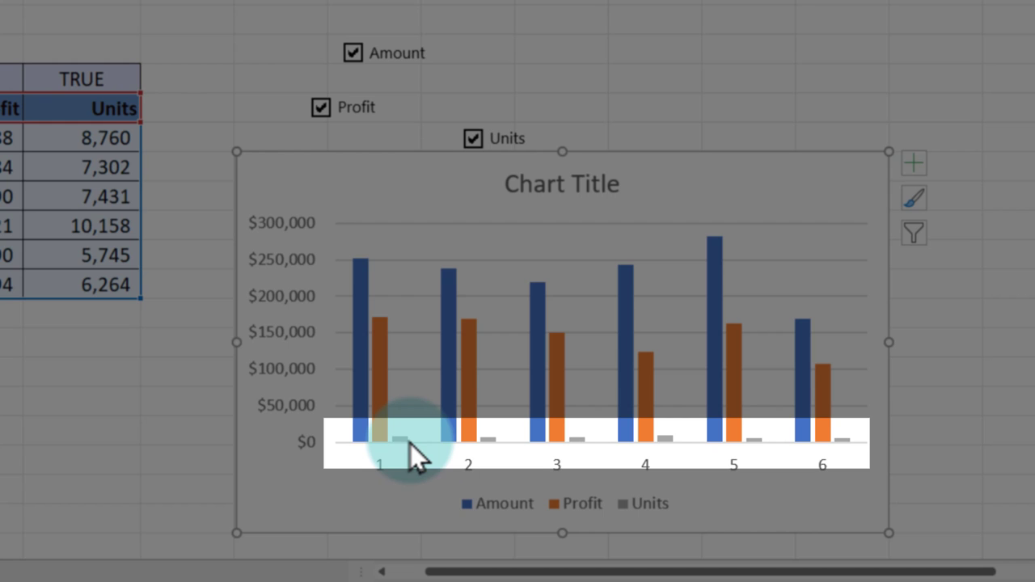
pyautogui.moveTo(361, 411)
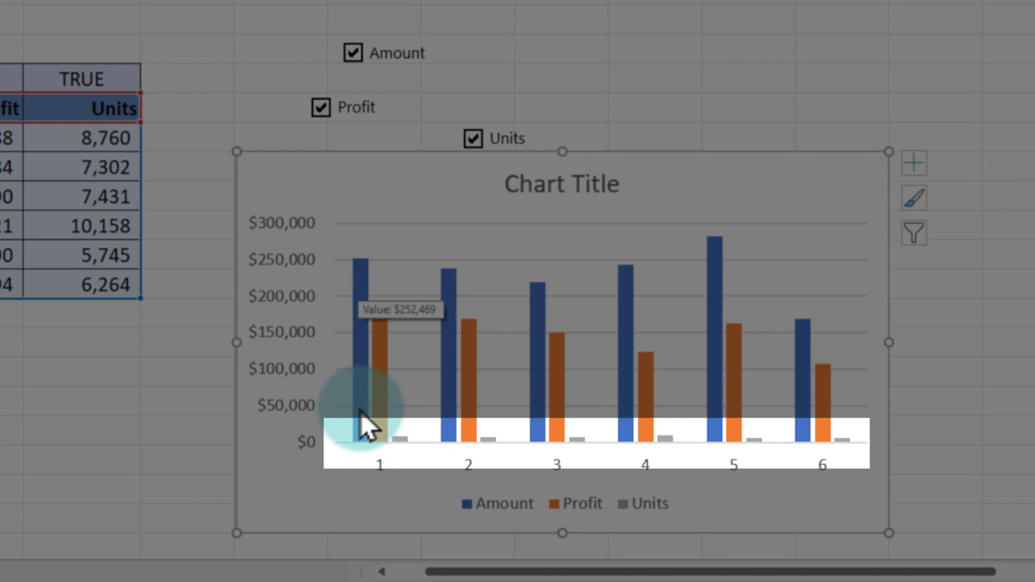
# - Change the Units series to a line on the secondary axis, keeping Amount and Profit as columns
pyautogui.click(402, 439)
pyautogui.rightClick(402, 441)
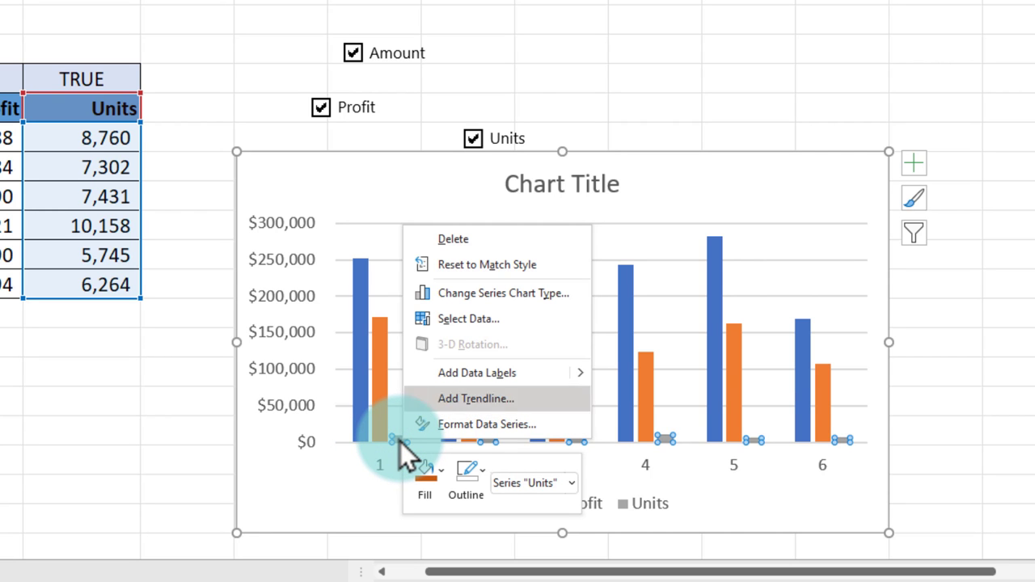
pyautogui.click(451, 299)
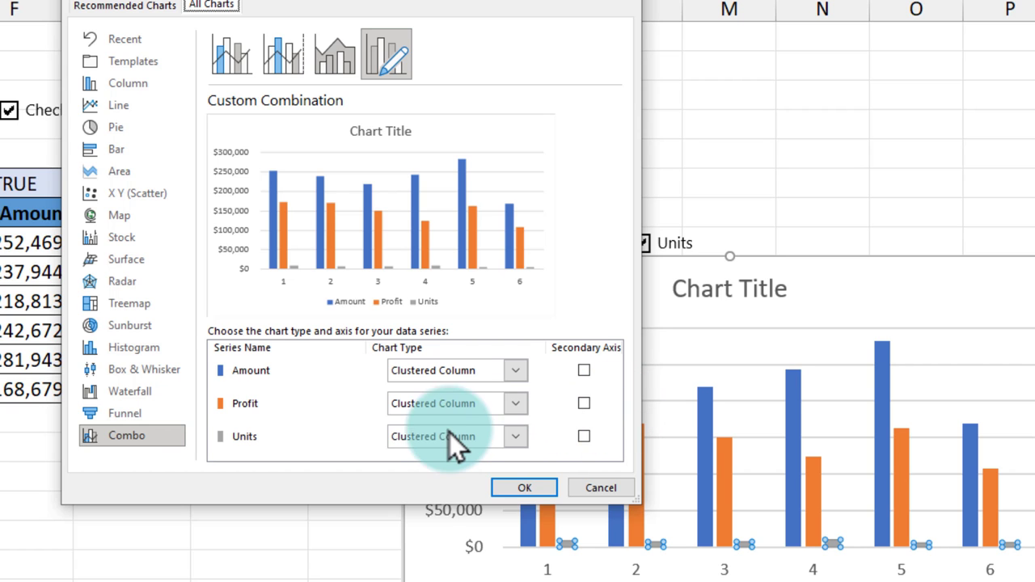
pyautogui.click(399, 435)
pyautogui.click(414, 245)
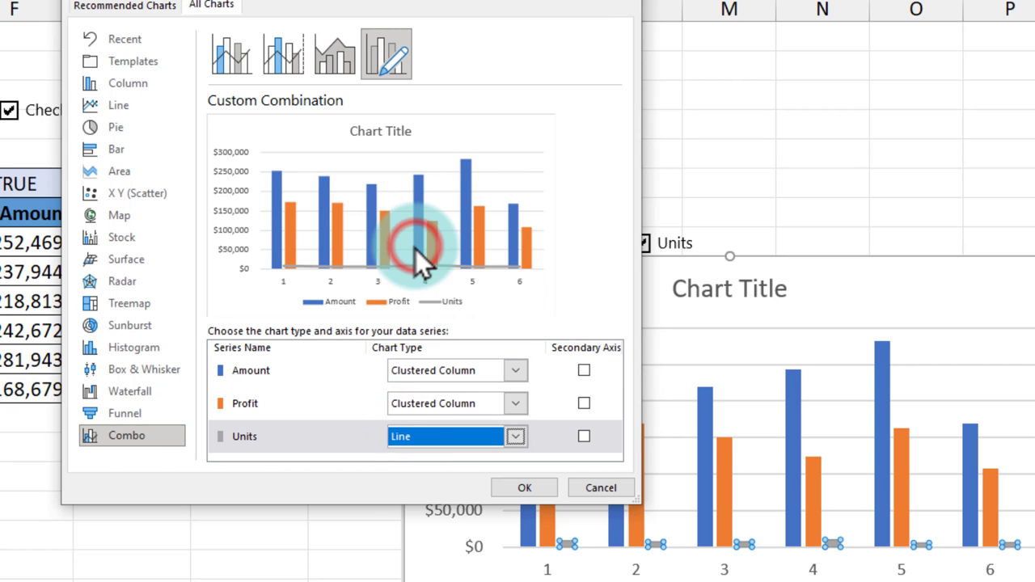
pyautogui.click(582, 438)
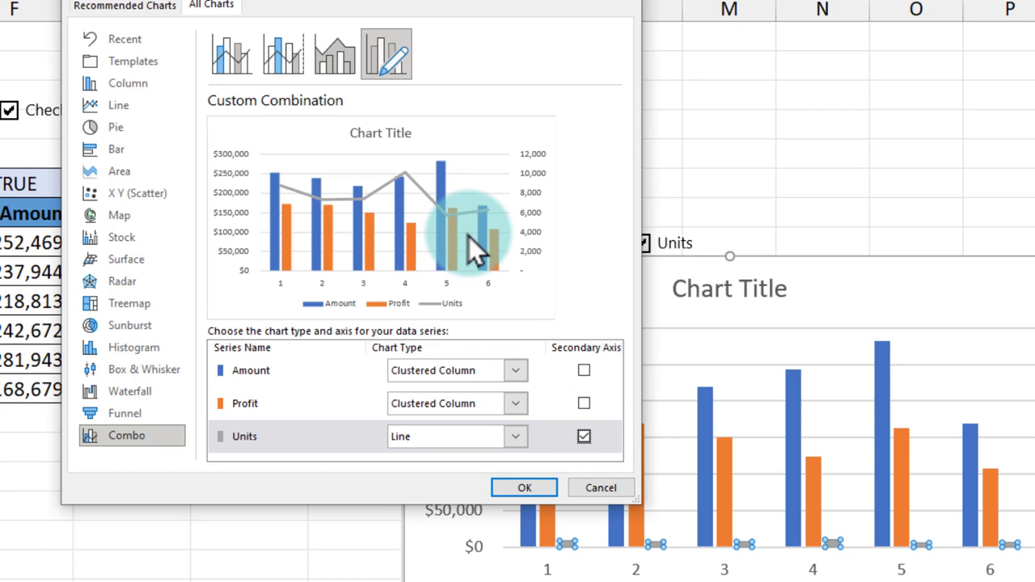
pyautogui.click(521, 486)
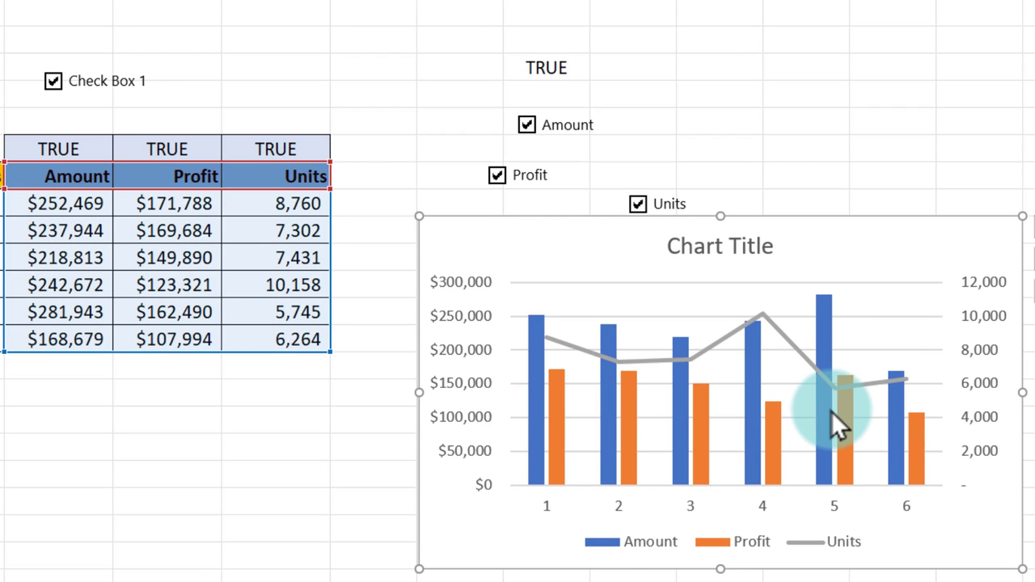
pyautogui.moveTo(850, 468)
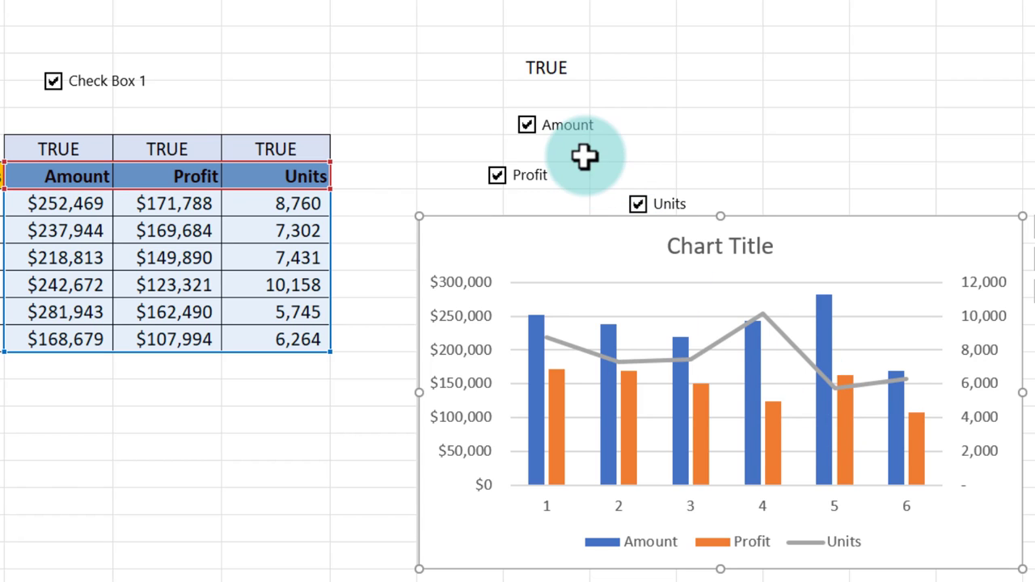
pyautogui.click(547, 126)
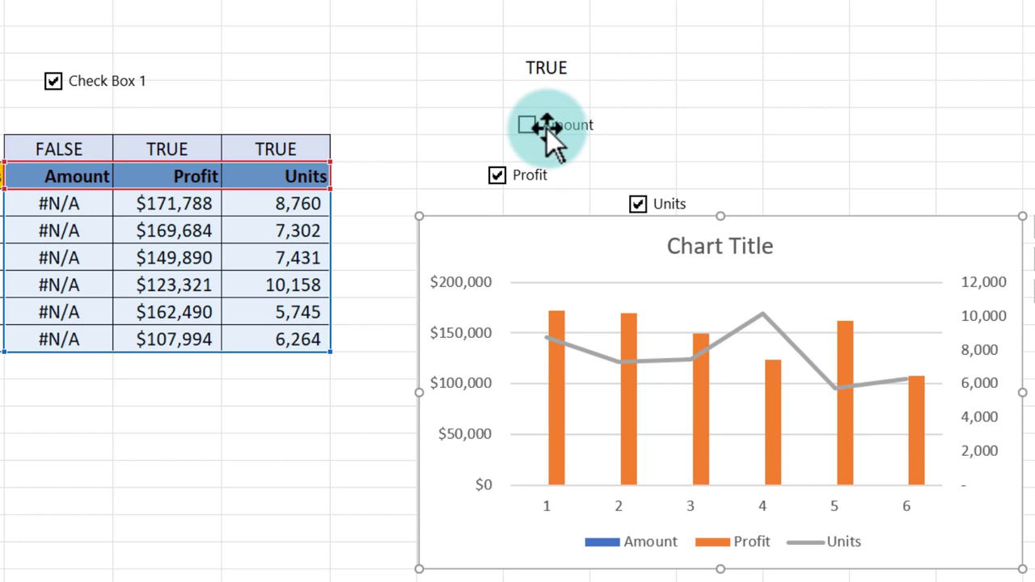
pyautogui.click(515, 180)
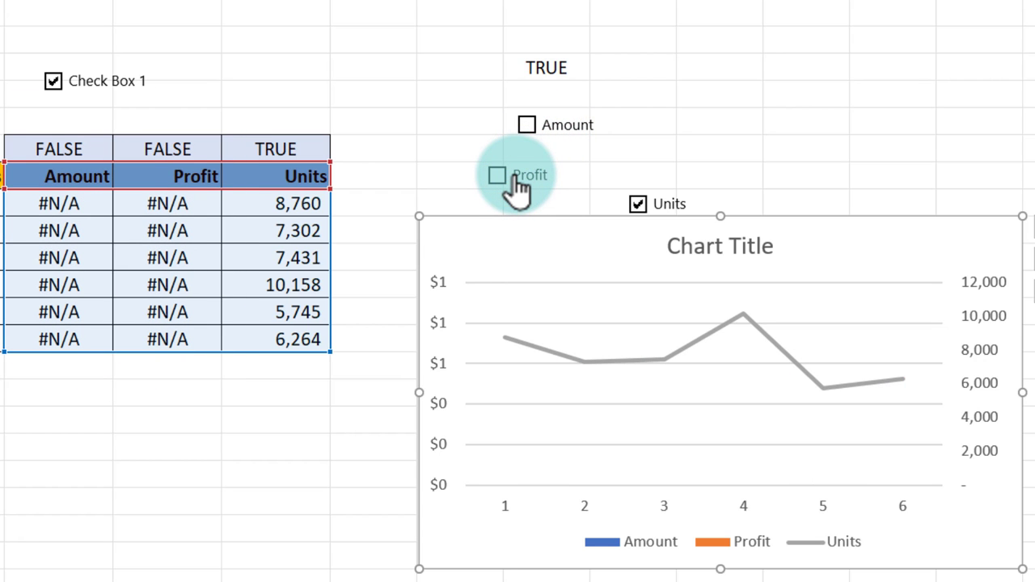
pyautogui.click(640, 209)
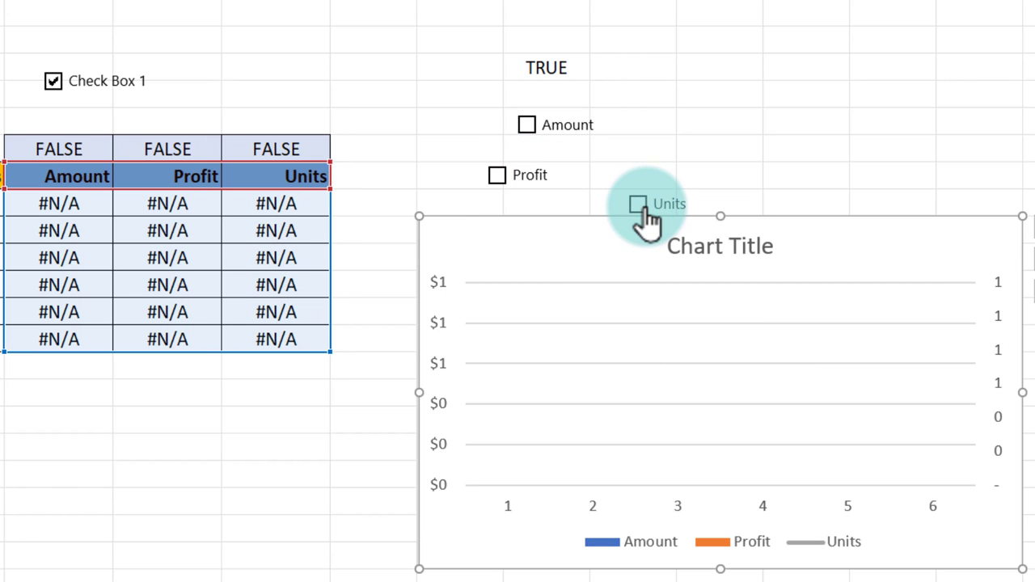
pyautogui.click(642, 207)
pyautogui.click(533, 123)
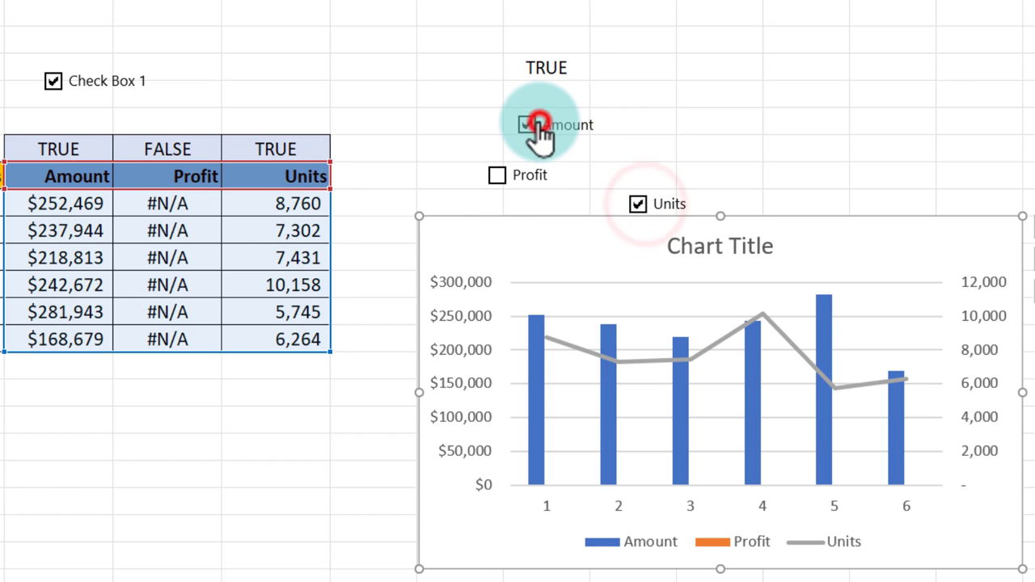
pyautogui.click(501, 176)
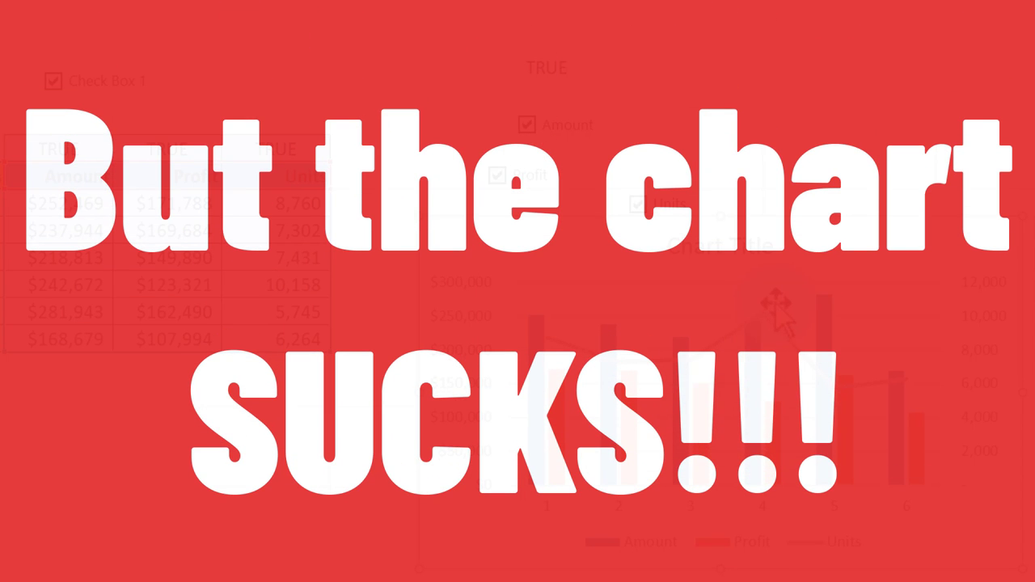
pyautogui.click(776, 306)
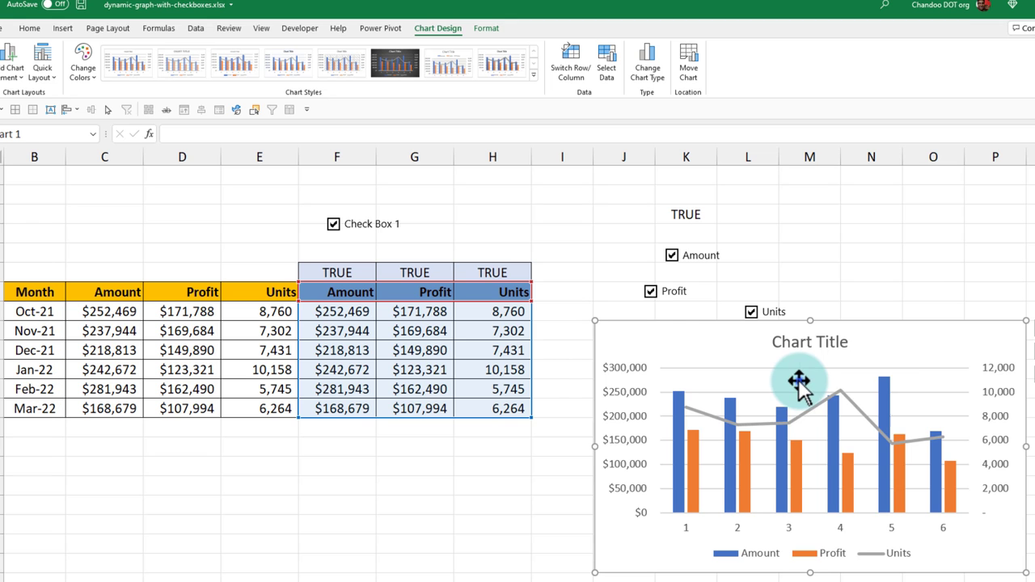
# - Set the horizontal axis labels to the months in B8:B13 (Oct-21 to Mar-22)
pyautogui.rightClick(799, 382)
pyautogui.click(808, 455)
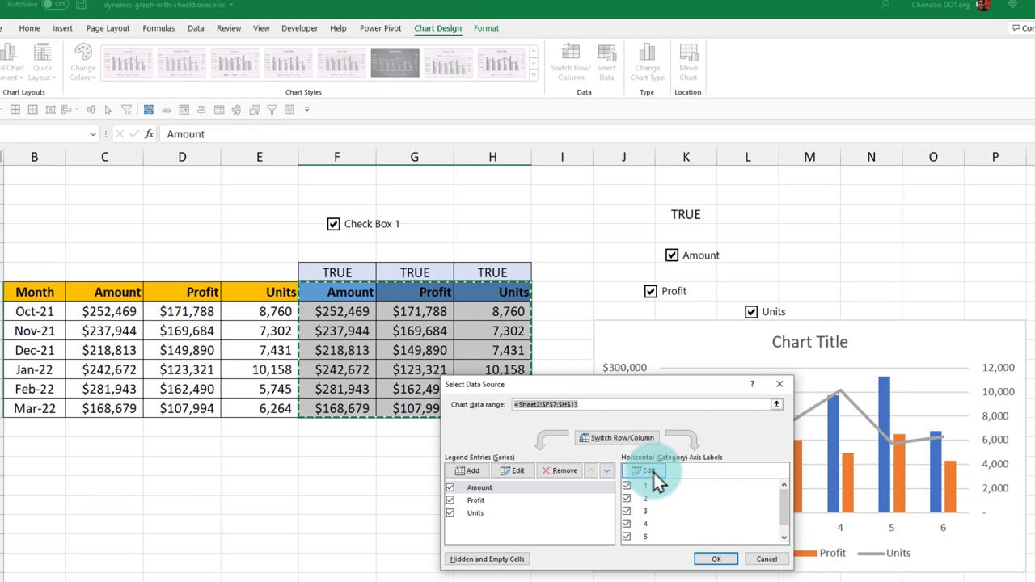
pyautogui.click(652, 471)
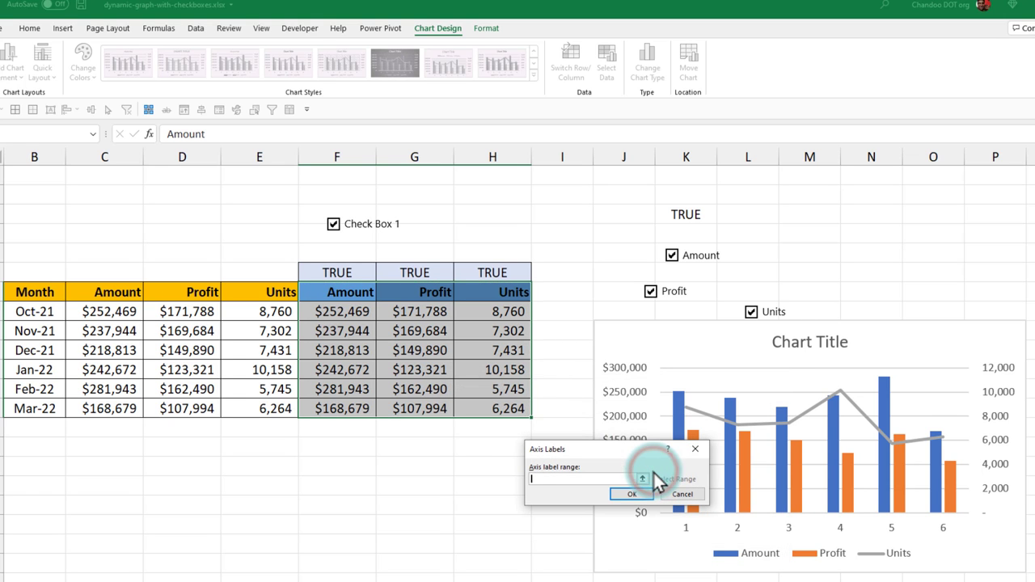
pyautogui.moveTo(33, 315); pyautogui.dragTo(36, 408)
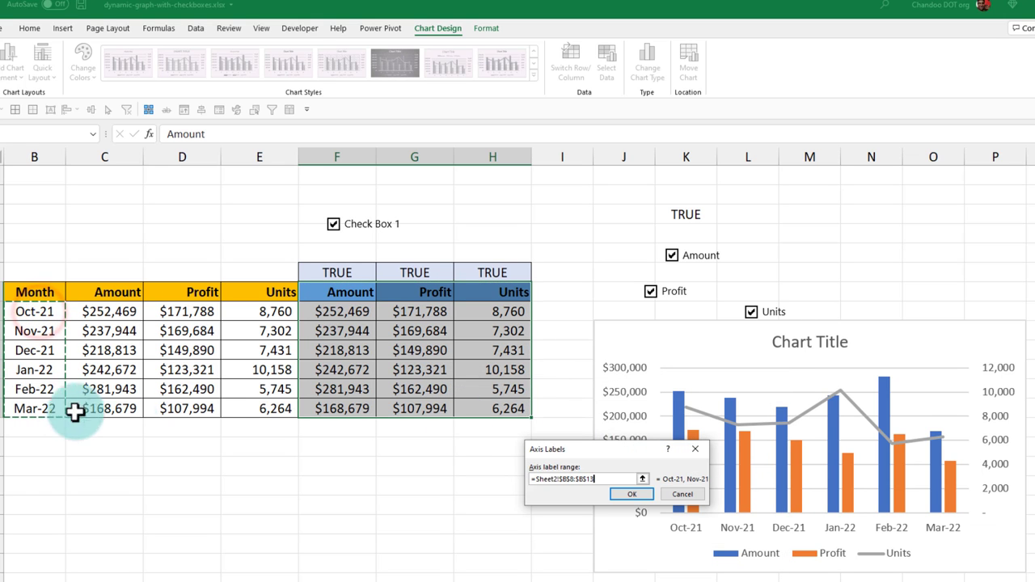
pyautogui.click(616, 495)
pyautogui.click(719, 556)
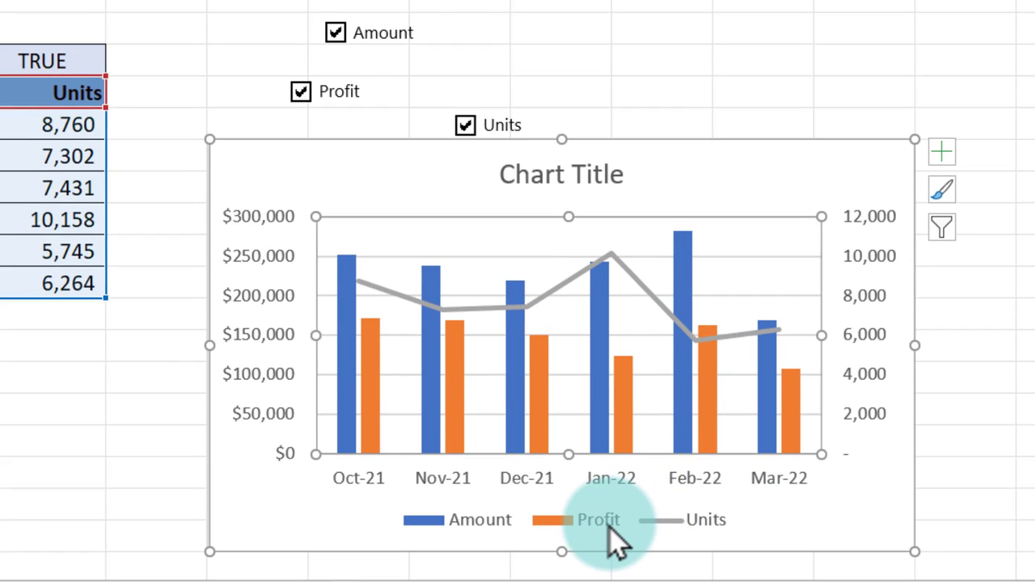
# - Delete the legend and move the chart title to the top-left, selecting its text
pyautogui.click(828, 551)
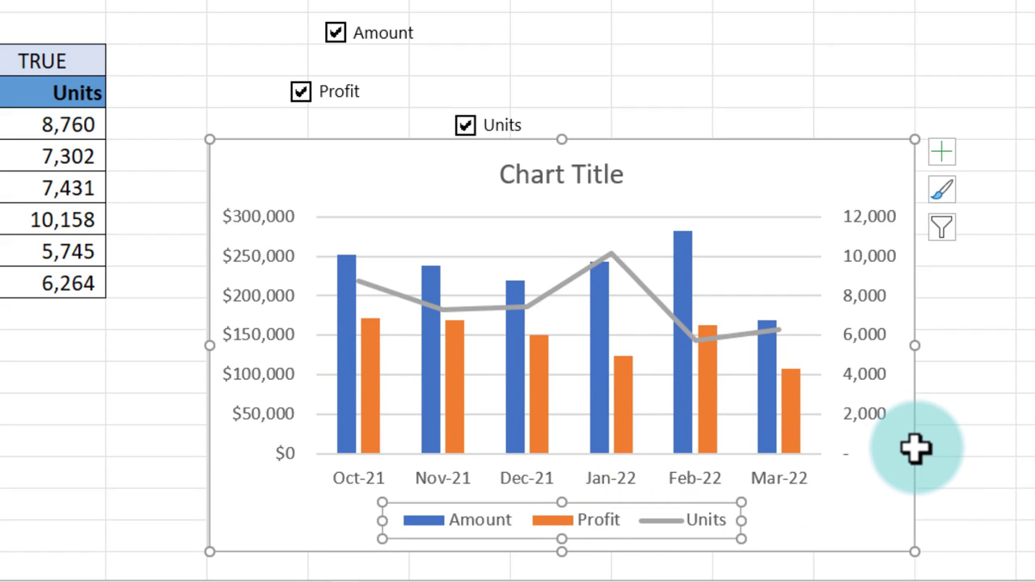
pyautogui.press('Delete')
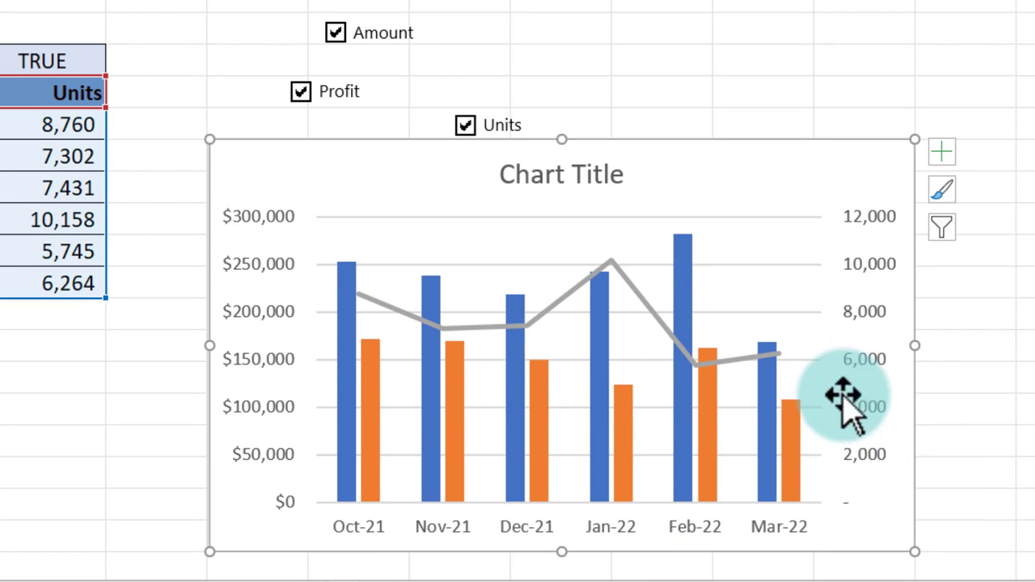
pyautogui.moveTo(540, 184); pyautogui.dragTo(271, 192)
pyautogui.moveTo(267, 192); pyautogui.dragTo(268, 192)
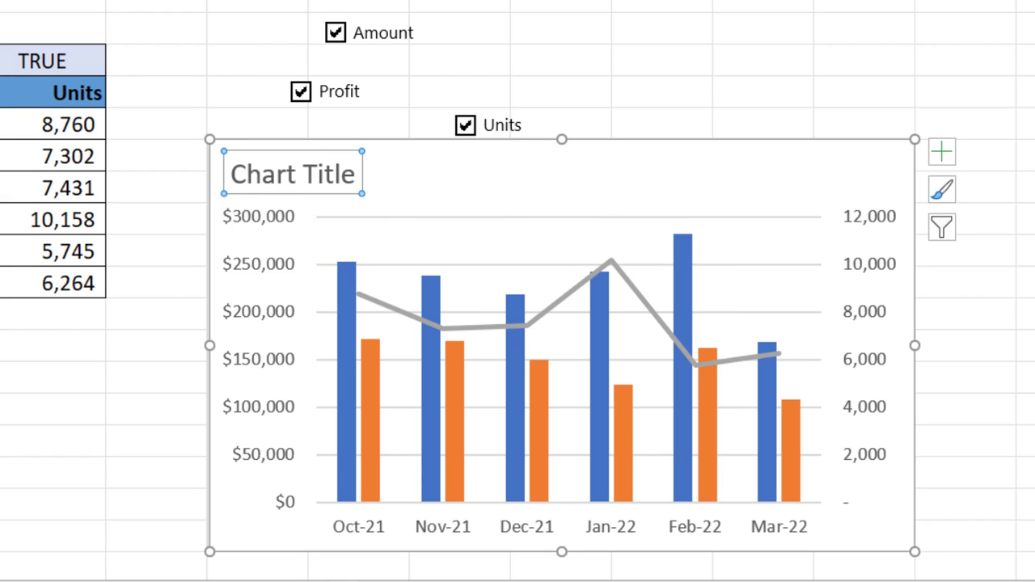
pyautogui.doubleClick(501, 178)
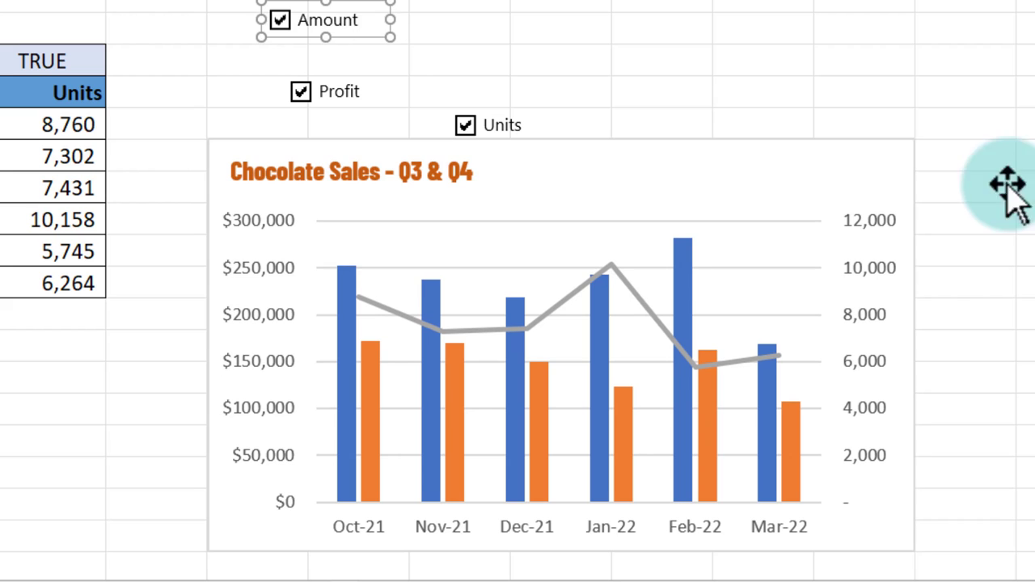
# - Send the chart to the back and line up the Amount, Profit and Units checkboxes on it
pyautogui.keyDown('ctrl'); pyautogui.click(358, 35); pyautogui.keyUp('ctrl')
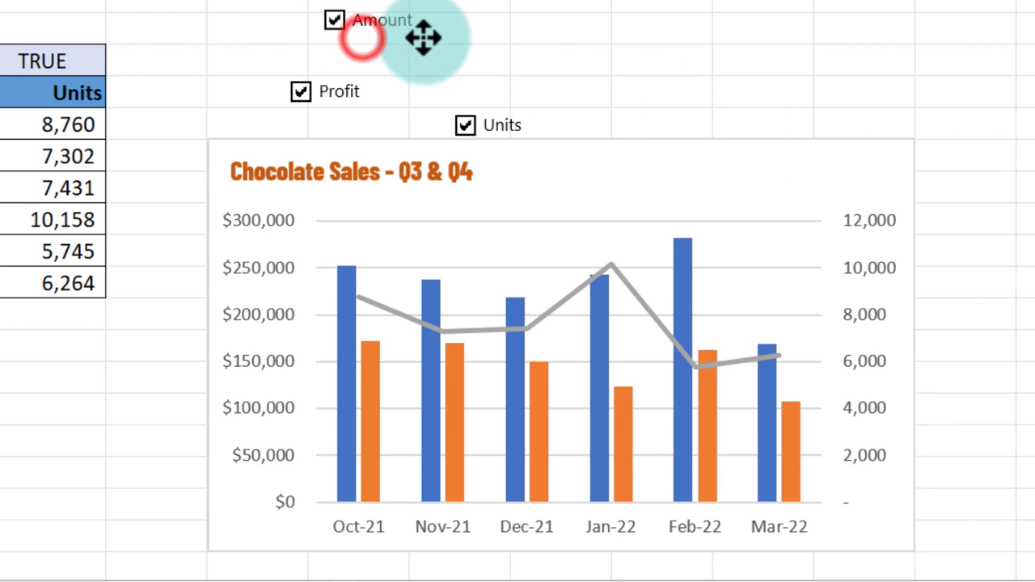
pyautogui.moveTo(358, 35); pyautogui.dragTo(654, 169)
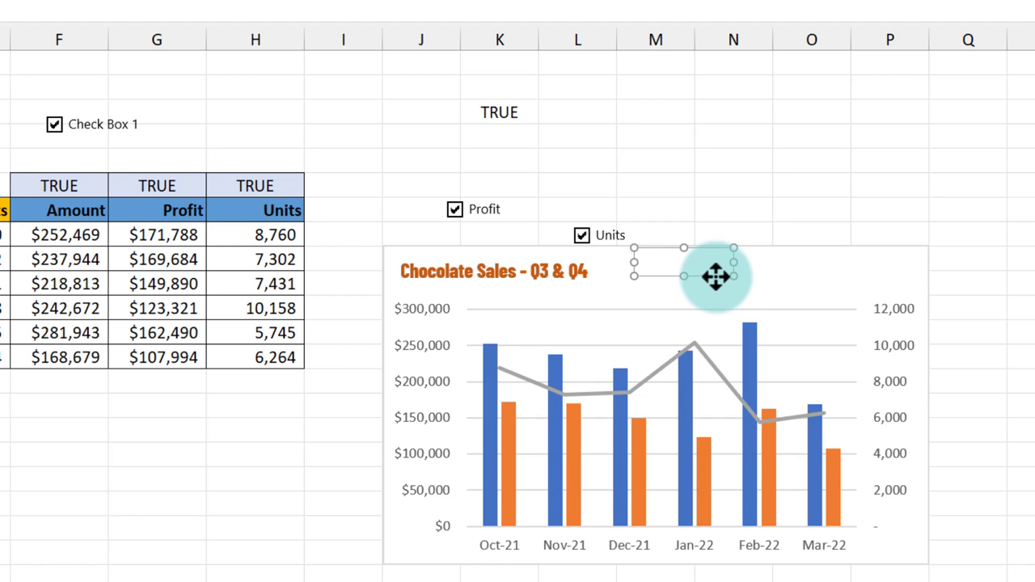
pyautogui.rightClick(775, 281)
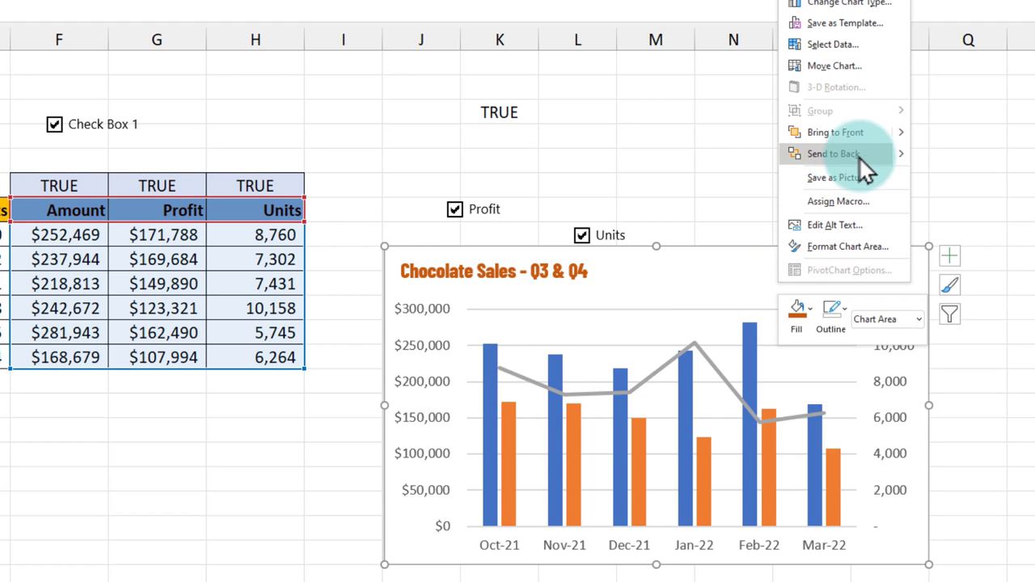
pyautogui.click(936, 156)
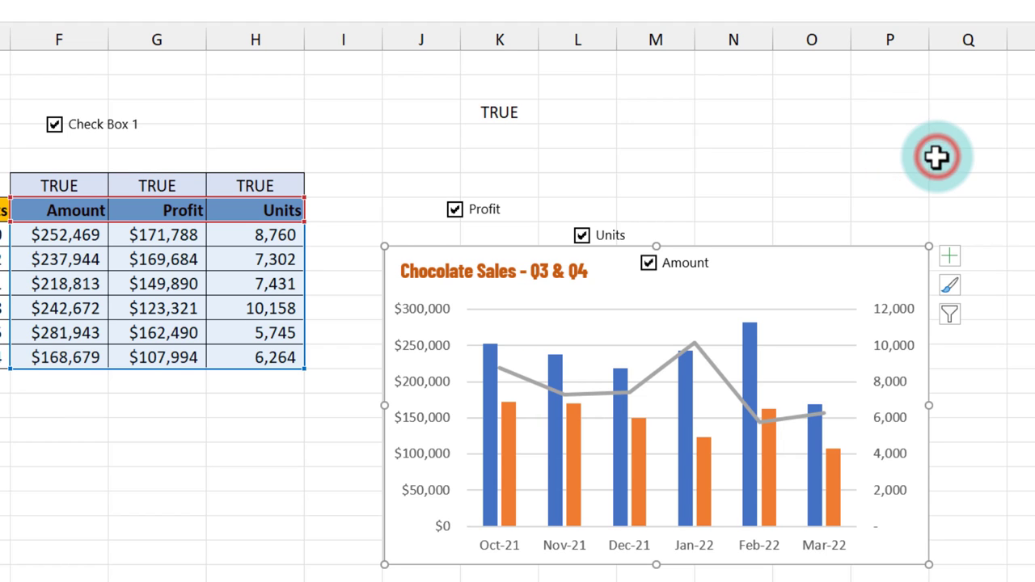
pyautogui.rightClick(683, 262)
pyautogui.click(666, 274)
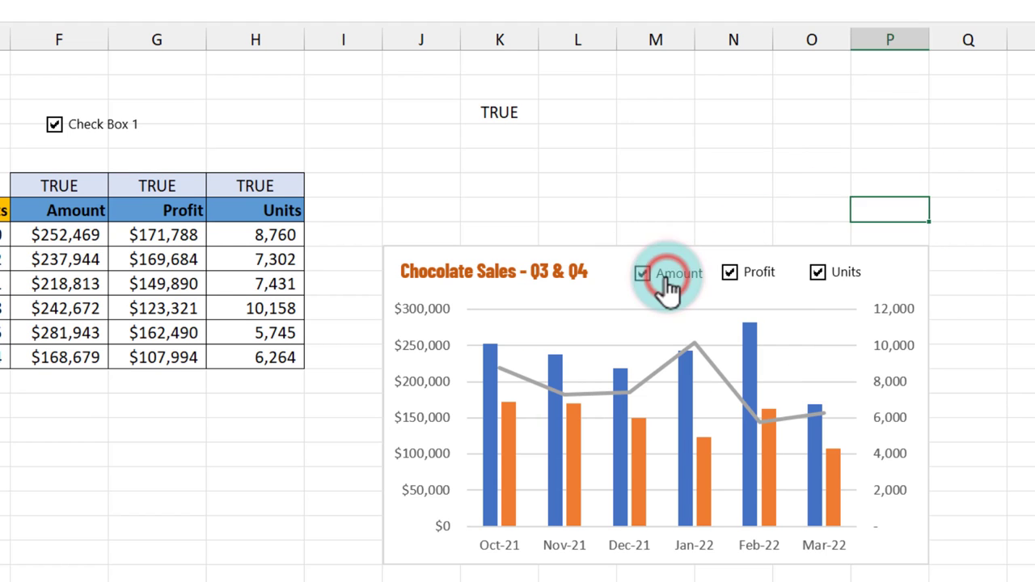
pyautogui.click(668, 285)
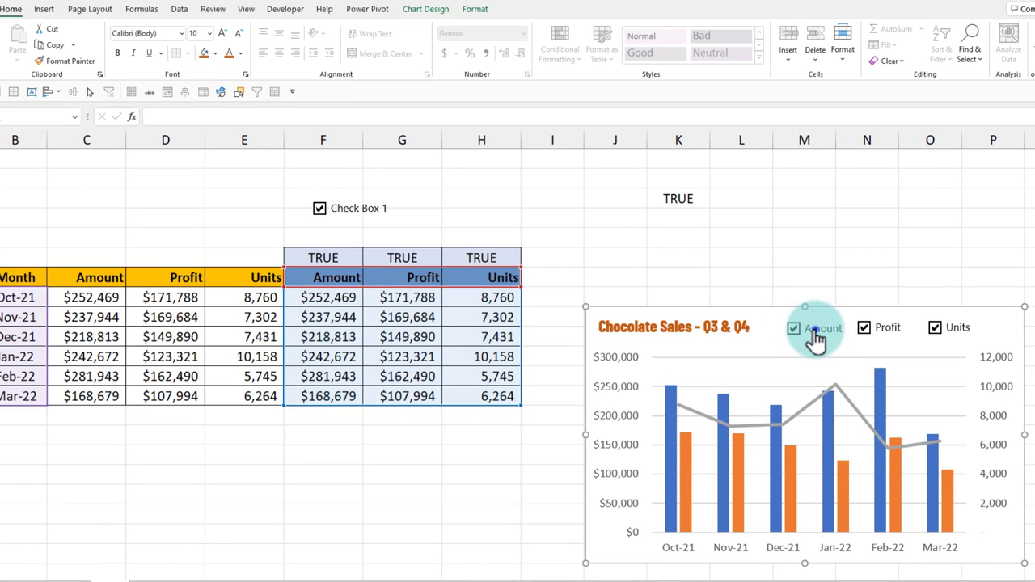
# - Edit the text of the Amount checkbox's label
pyautogui.rightClick(645, 276)
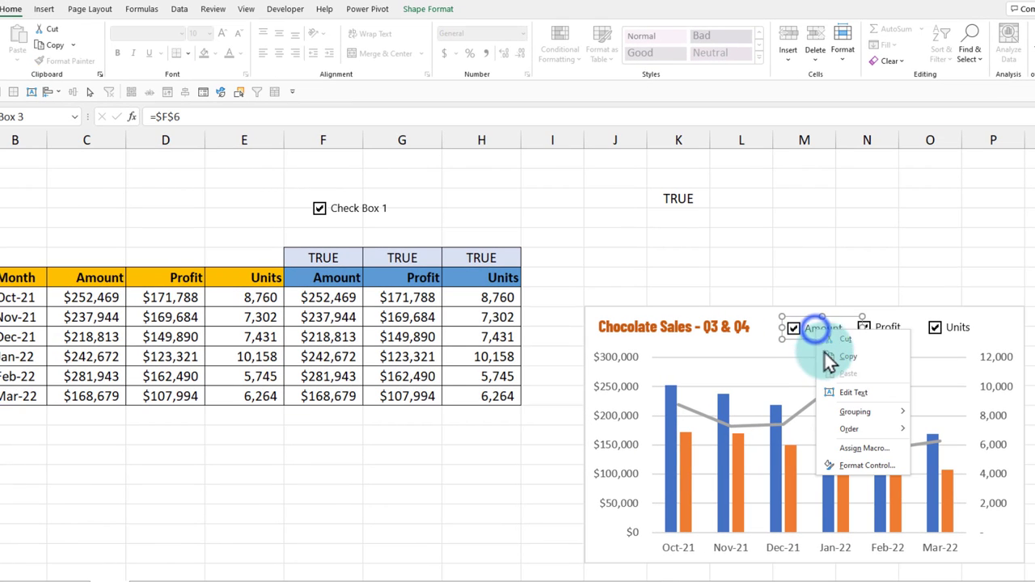
pyautogui.click(845, 394)
pyautogui.moveTo(800, 328); pyautogui.dragTo(859, 331)
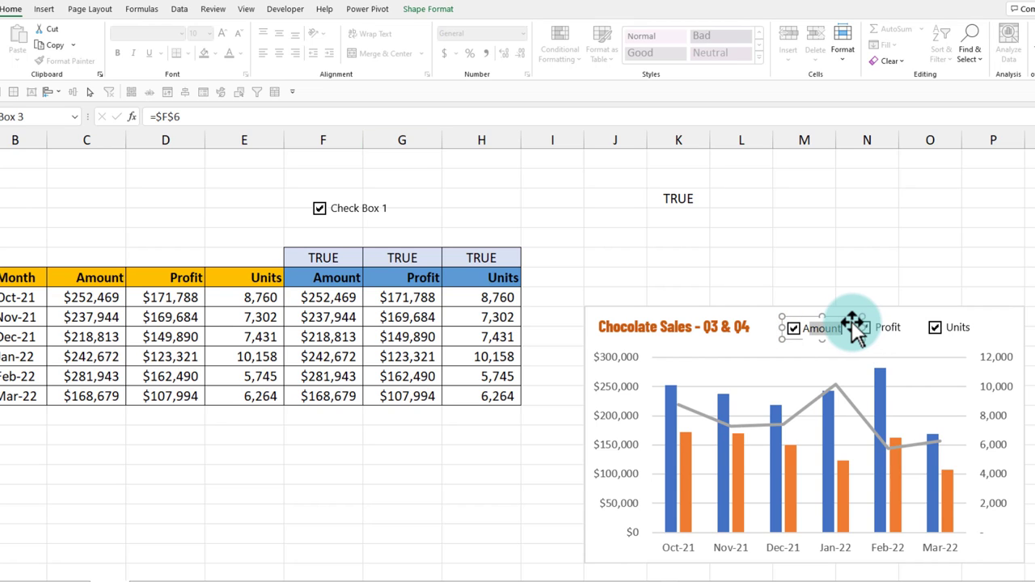
pyautogui.click(895, 308)
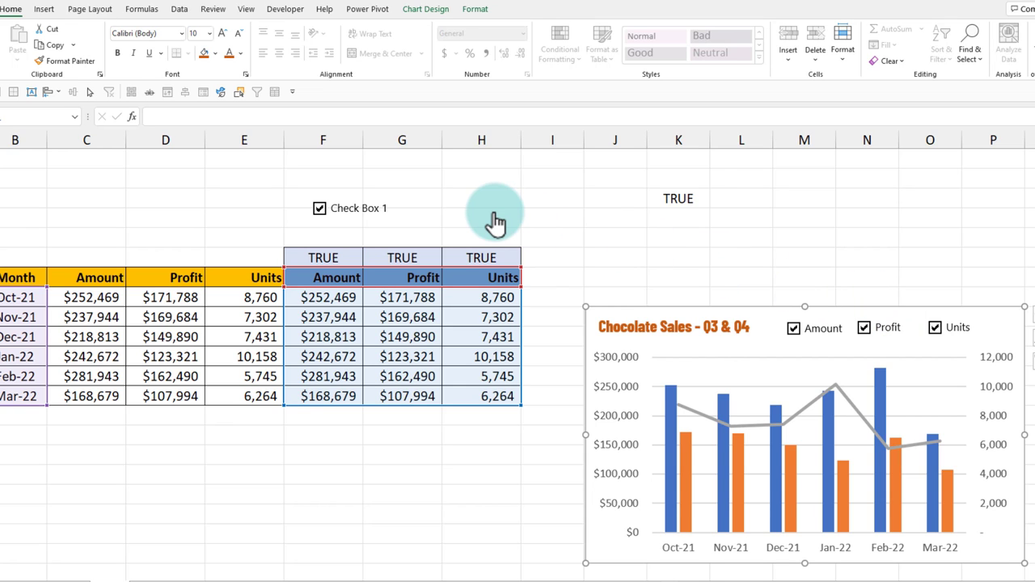
# - Draw a small blue rounded rectangle shape near the chart
pyautogui.press('Escape')
pyautogui.click(45, 10)
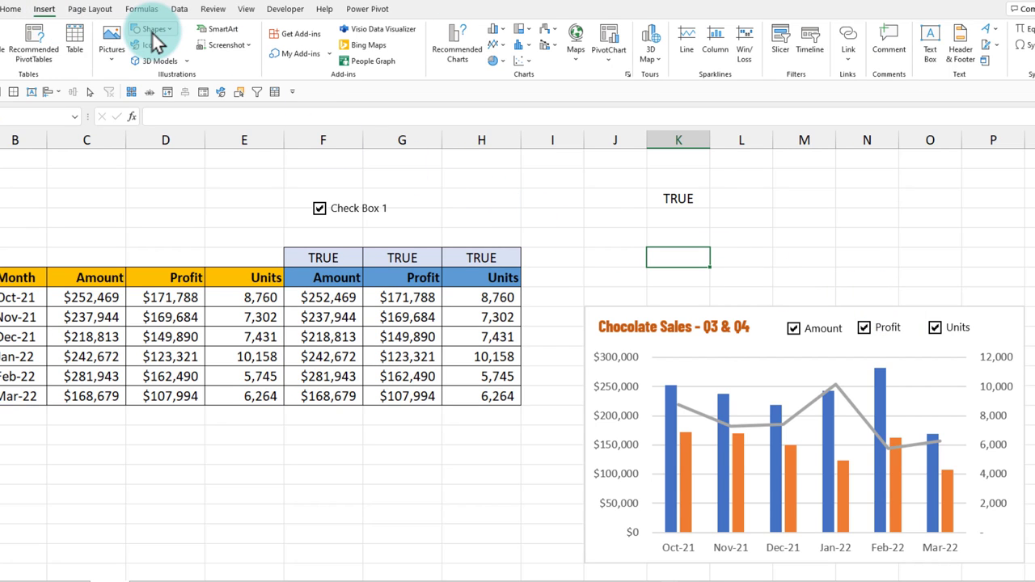
pyautogui.click(152, 30)
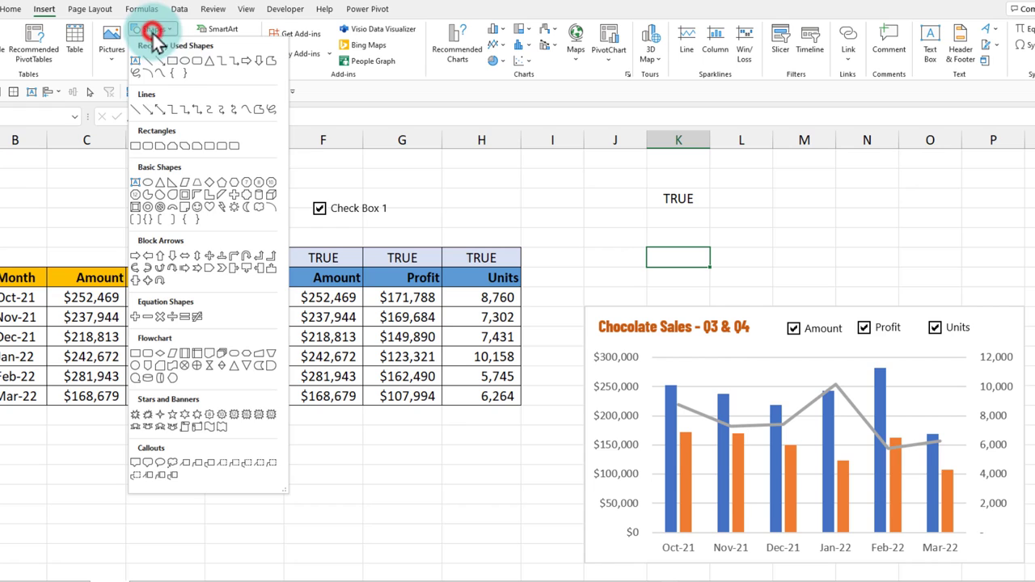
pyautogui.click(196, 62)
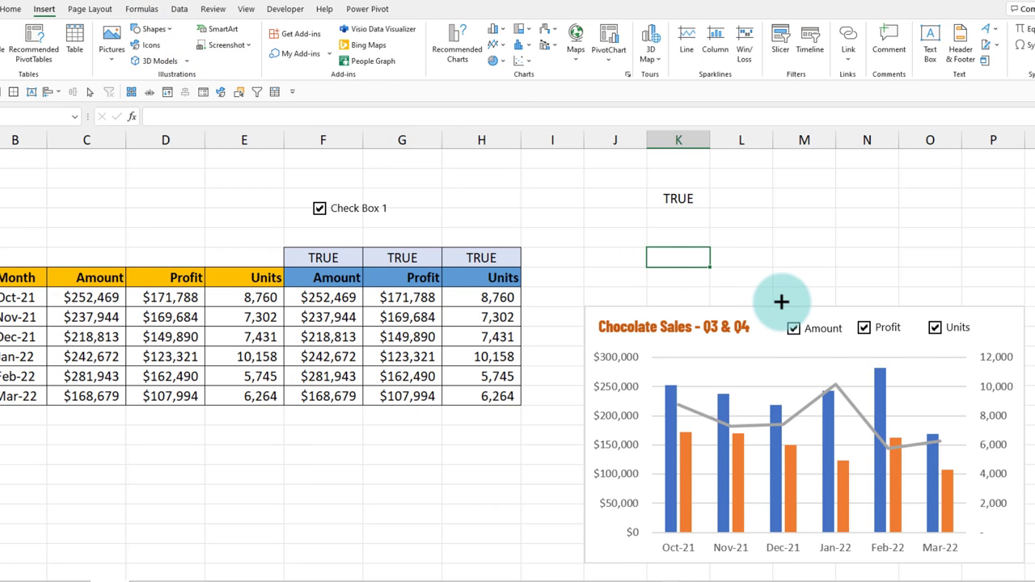
pyautogui.moveTo(777, 266); pyautogui.dragTo(845, 288)
# - Move the rectangle onto the Amount checkbox and send it to the back
pyautogui.press('Escape')
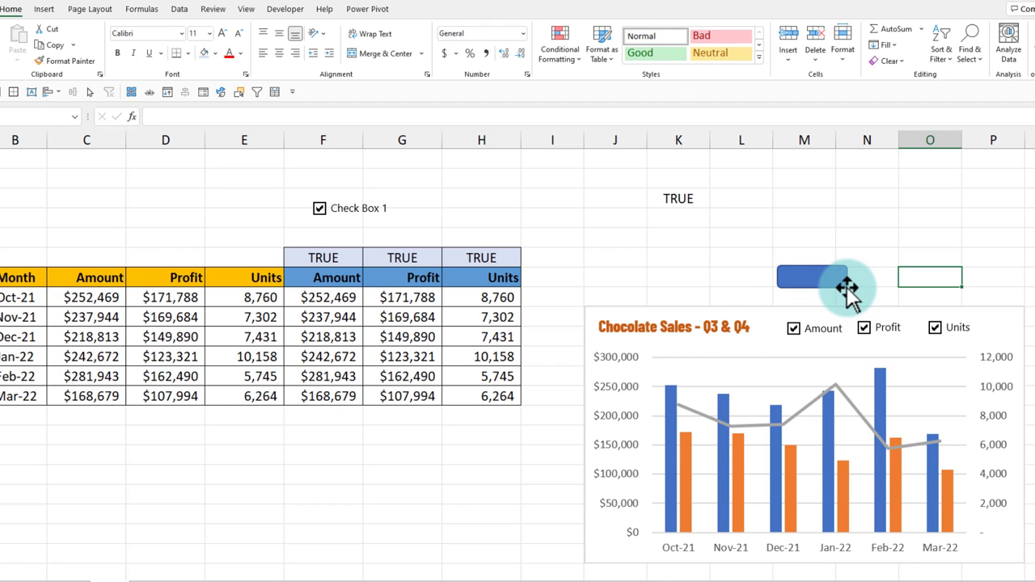
pyautogui.moveTo(824, 280); pyautogui.dragTo(812, 333)
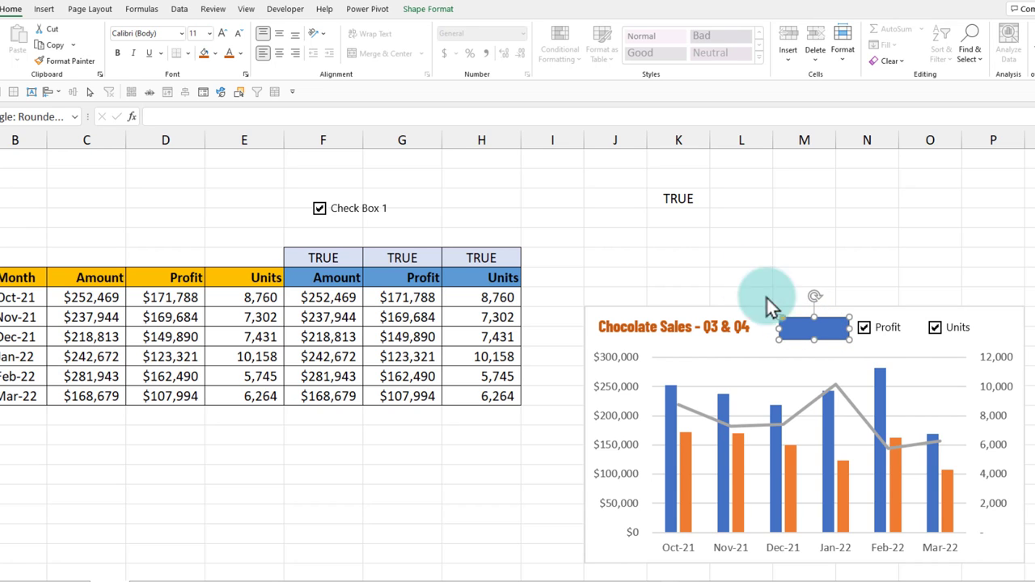
pyautogui.click(428, 10)
pyautogui.click(758, 60)
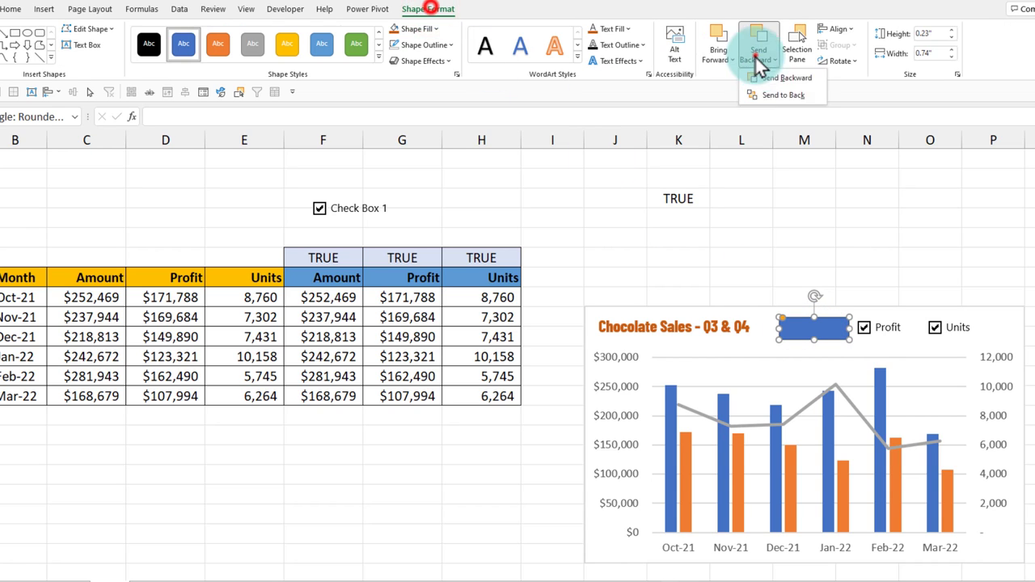
pyautogui.click(773, 76)
pyautogui.click(942, 222)
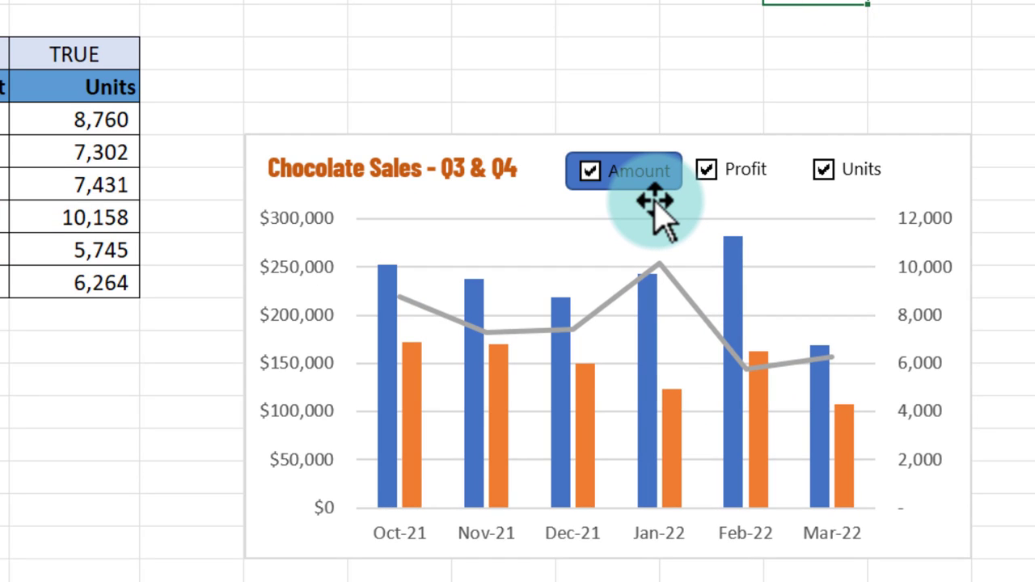
# - Copy the rounded-rectangle backdrop behind the Profit (orange) and Units (grey) checkboxes
pyautogui.click(636, 192)
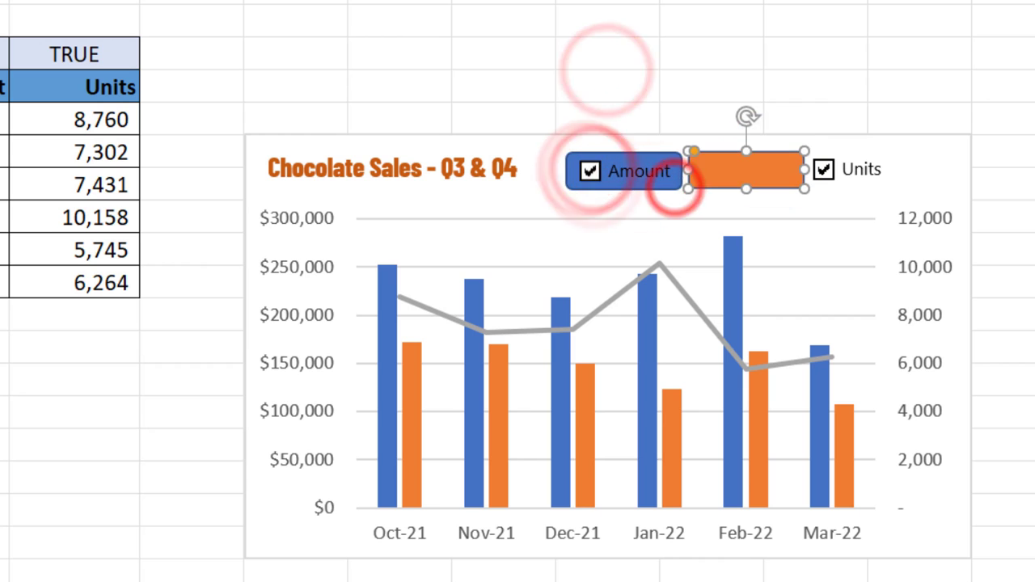
pyautogui.rightClick(576, 187)
pyautogui.click(566, 189)
pyautogui.click(776, 178)
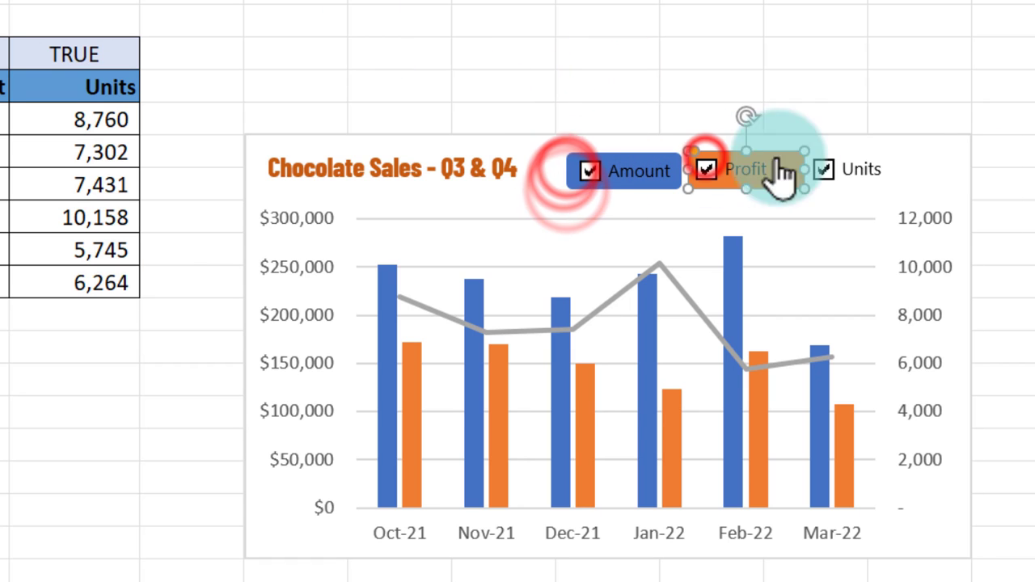
pyautogui.moveTo(776, 178); pyautogui.dragTo(855, 150)
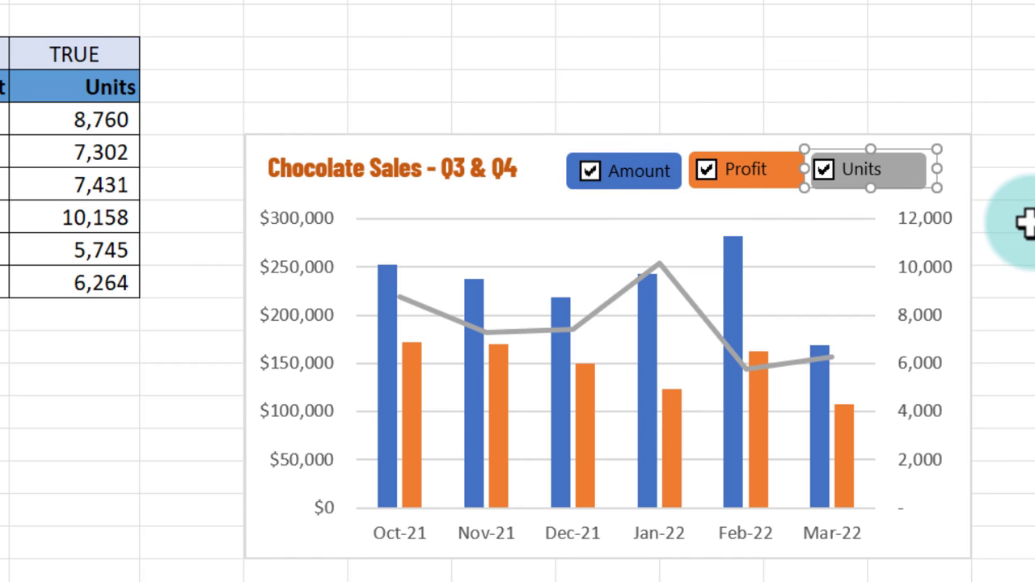
pyautogui.click(910, 150)
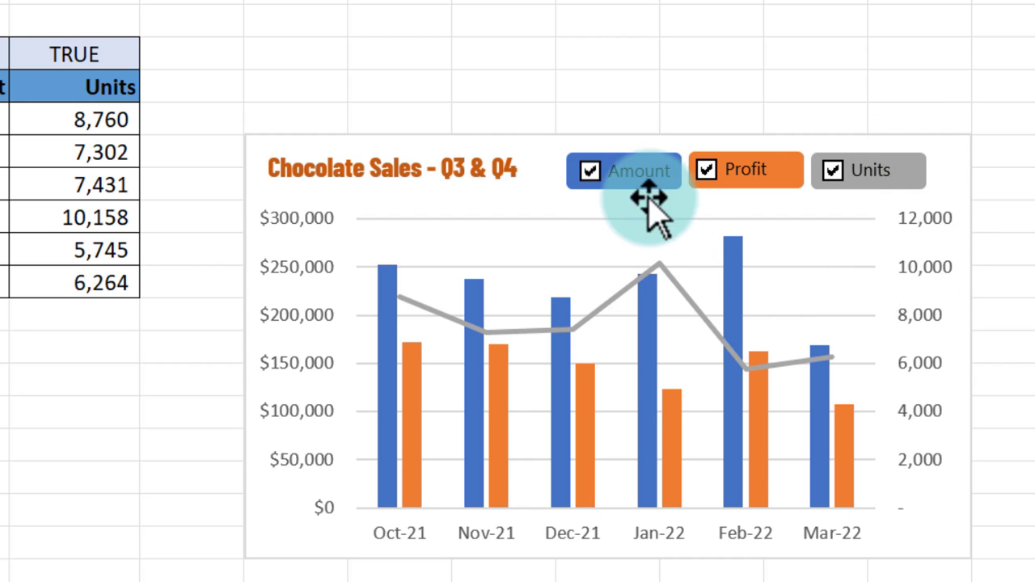
# - Toggle the Amount, Profit and Units checkboxes off and on, then go to the Graph sheet
pyautogui.click(614, 173)
pyautogui.click(717, 173)
pyautogui.click(832, 176)
pyautogui.click(651, 173)
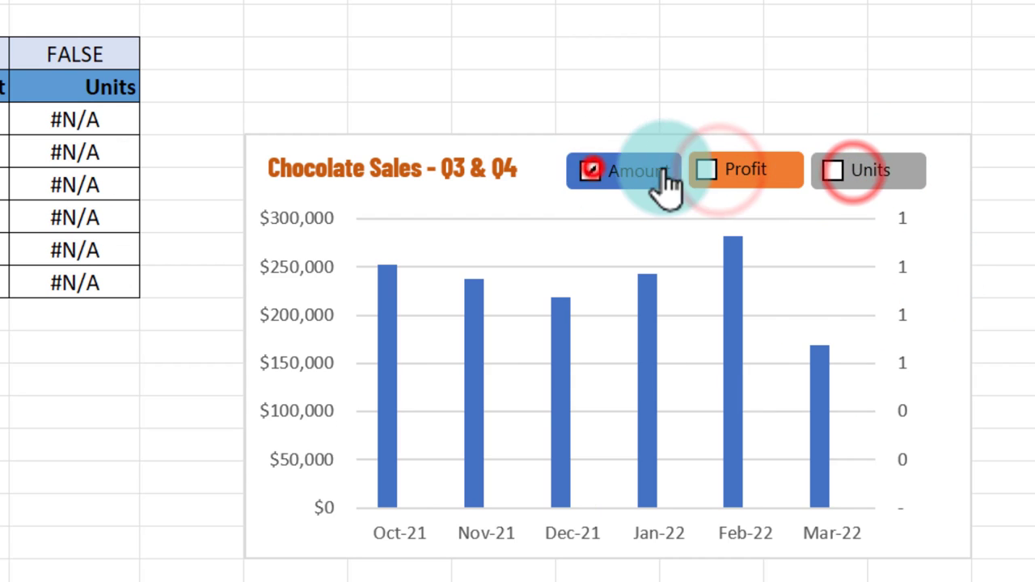
pyautogui.click(711, 172)
pyautogui.click(825, 180)
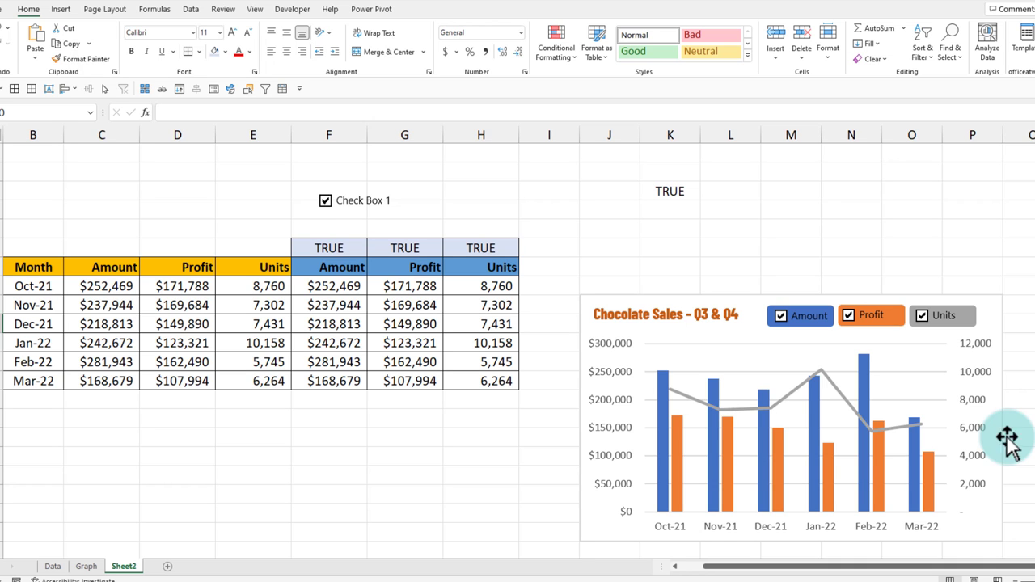
pyautogui.click(86, 566)
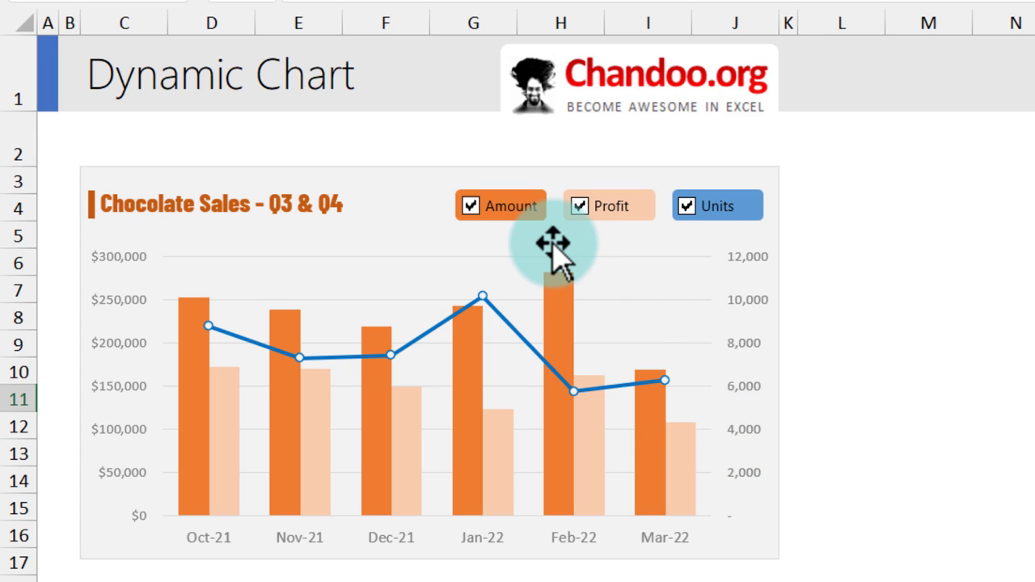
pyautogui.click(504, 216)
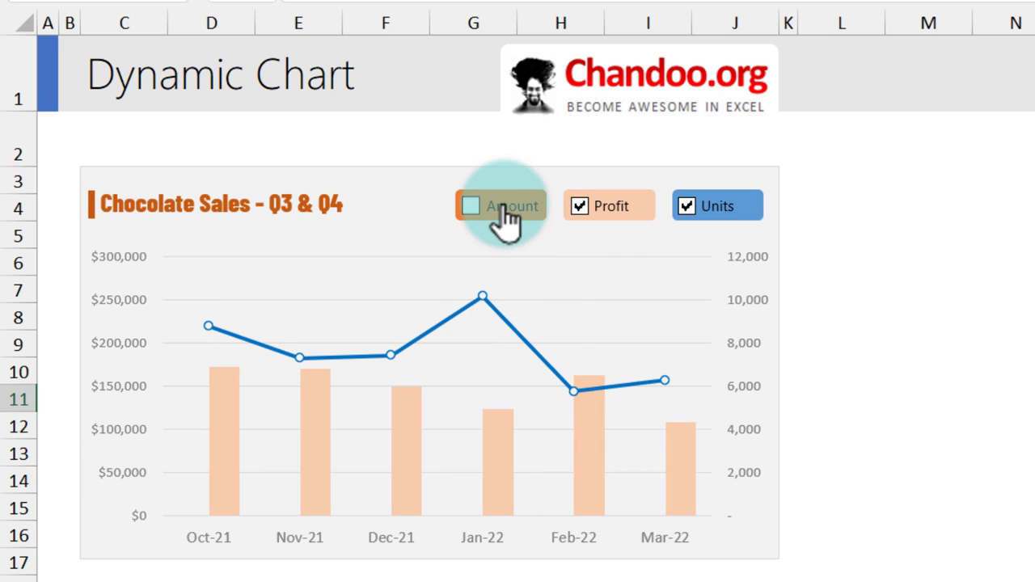
pyautogui.click(504, 217)
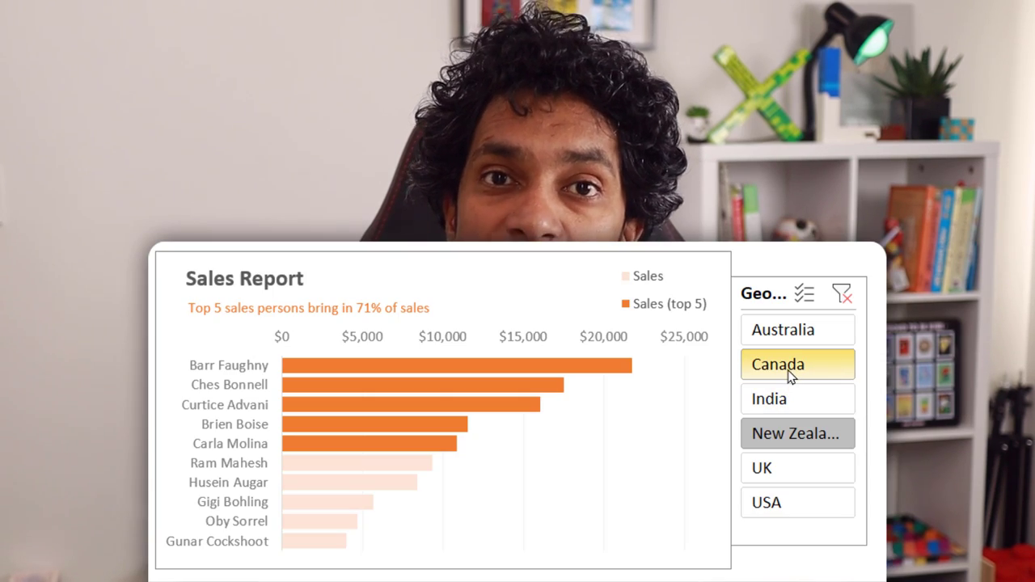
# - Filter the Geography slicer to Canada, then India, where the top 5 bring 82% of sales
pyautogui.click(792, 366)
pyautogui.click(788, 399)
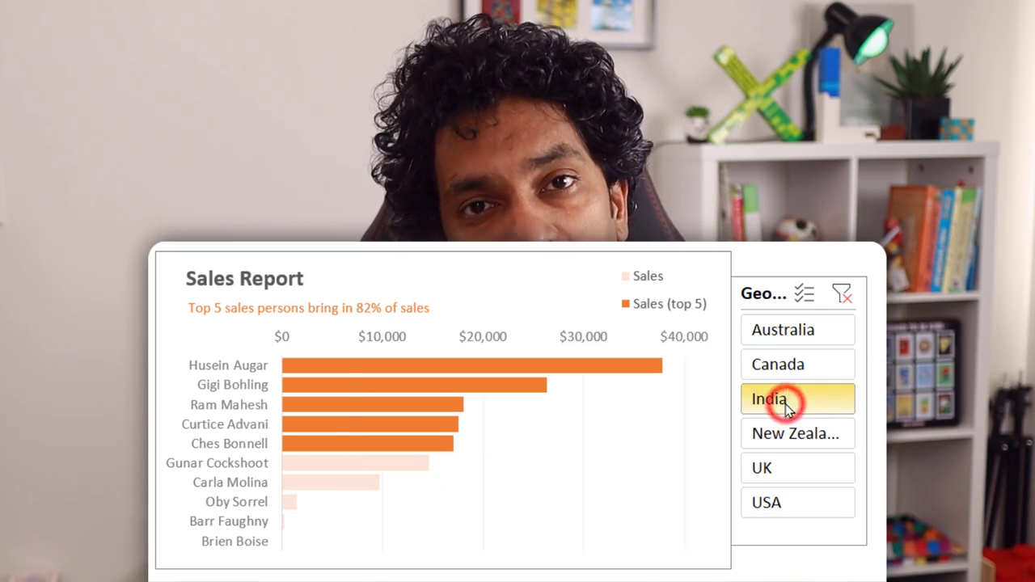